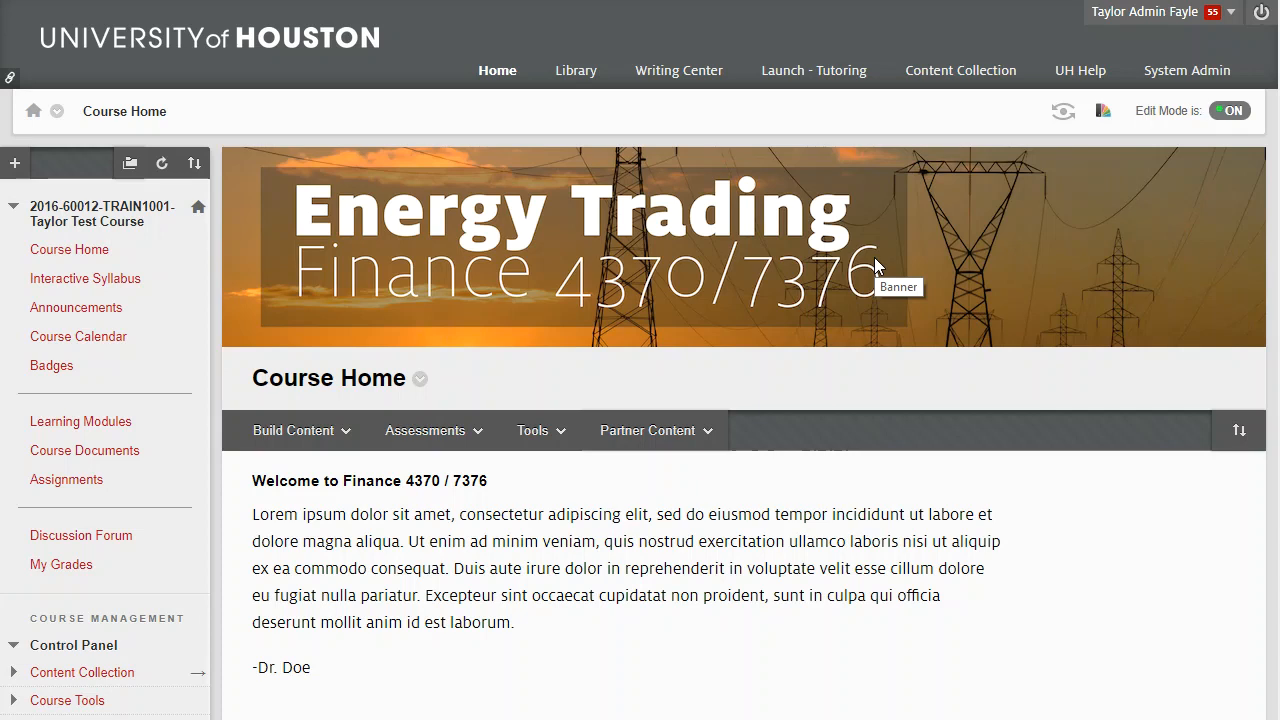
Step: Open the Full Grade Center with two students and Weighted Total, Assignment 1, Test Blog columns
scroll(100, 402, "down", 2)
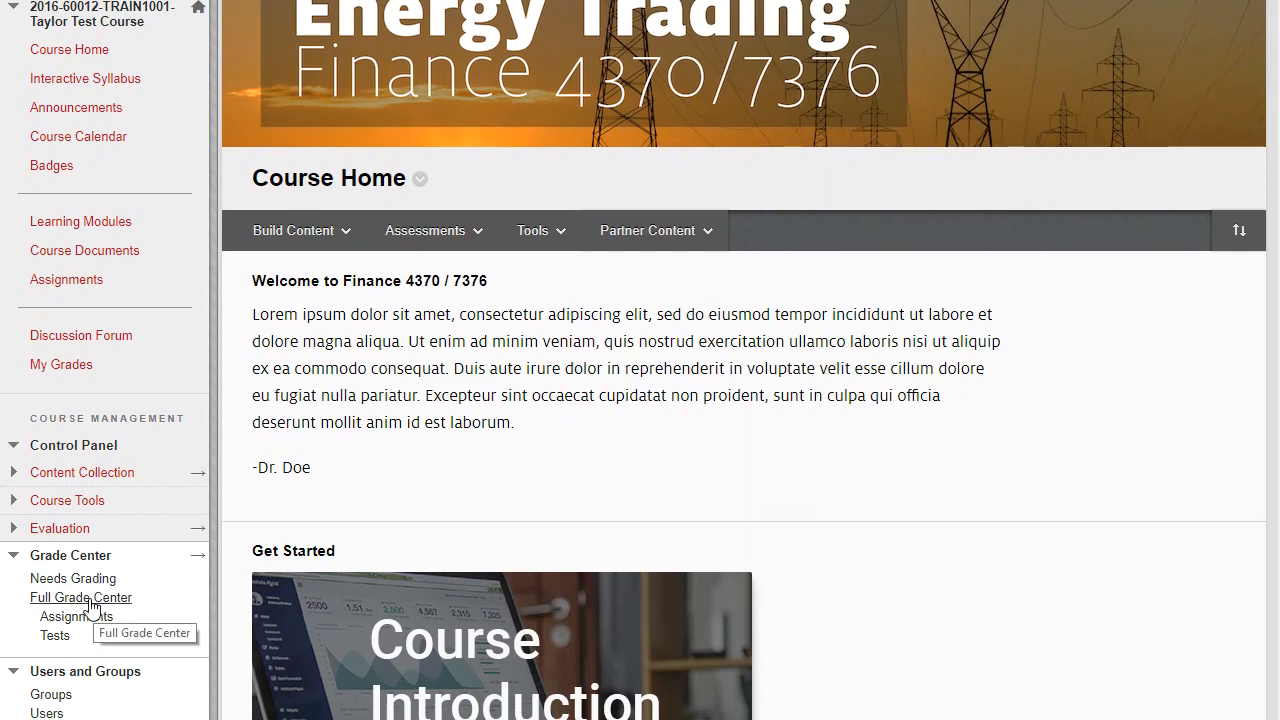
left_click(89, 600)
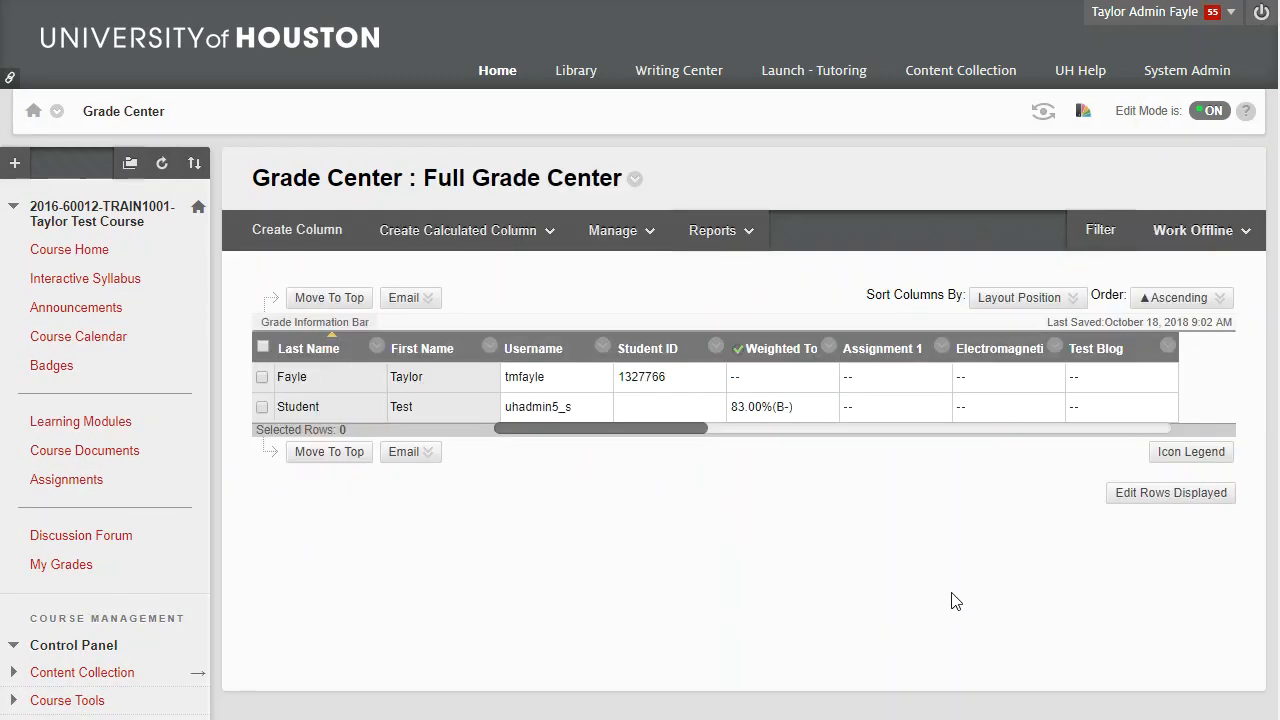
Step: Request a Work Offline download of the Full Grade Center to My Computer, then download the file
left_click(1200, 232)
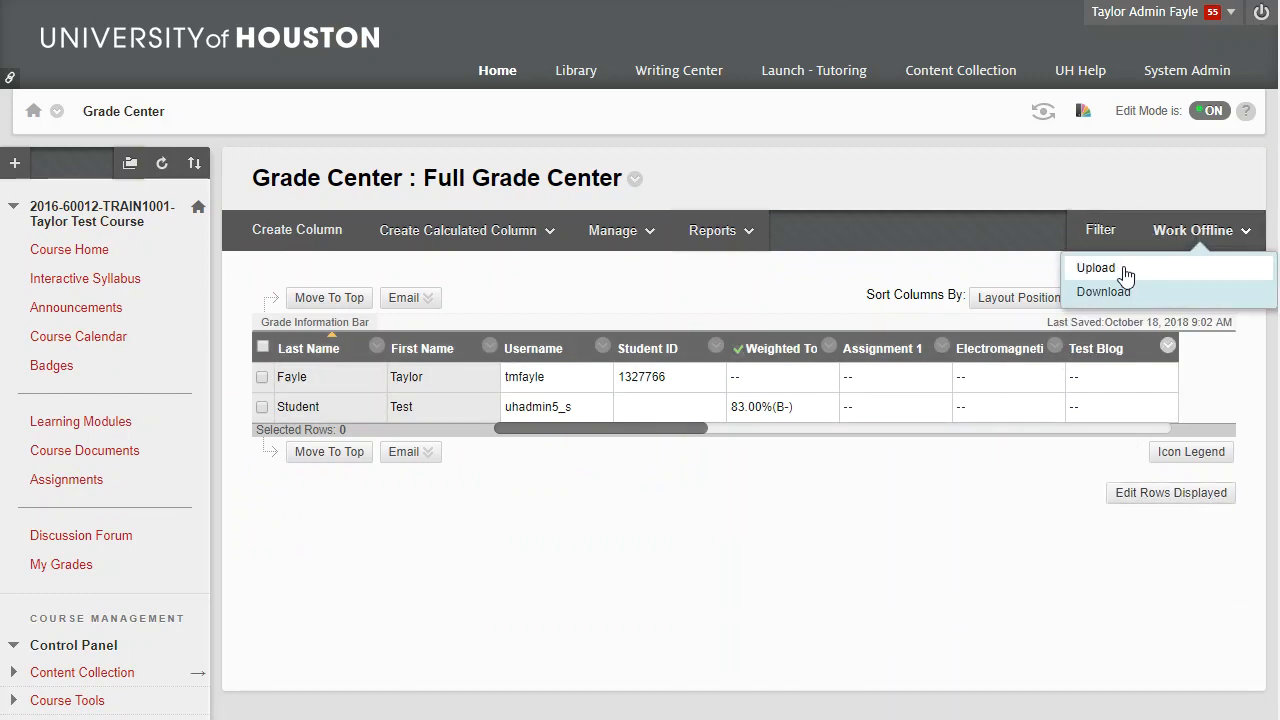
left_click(1104, 292)
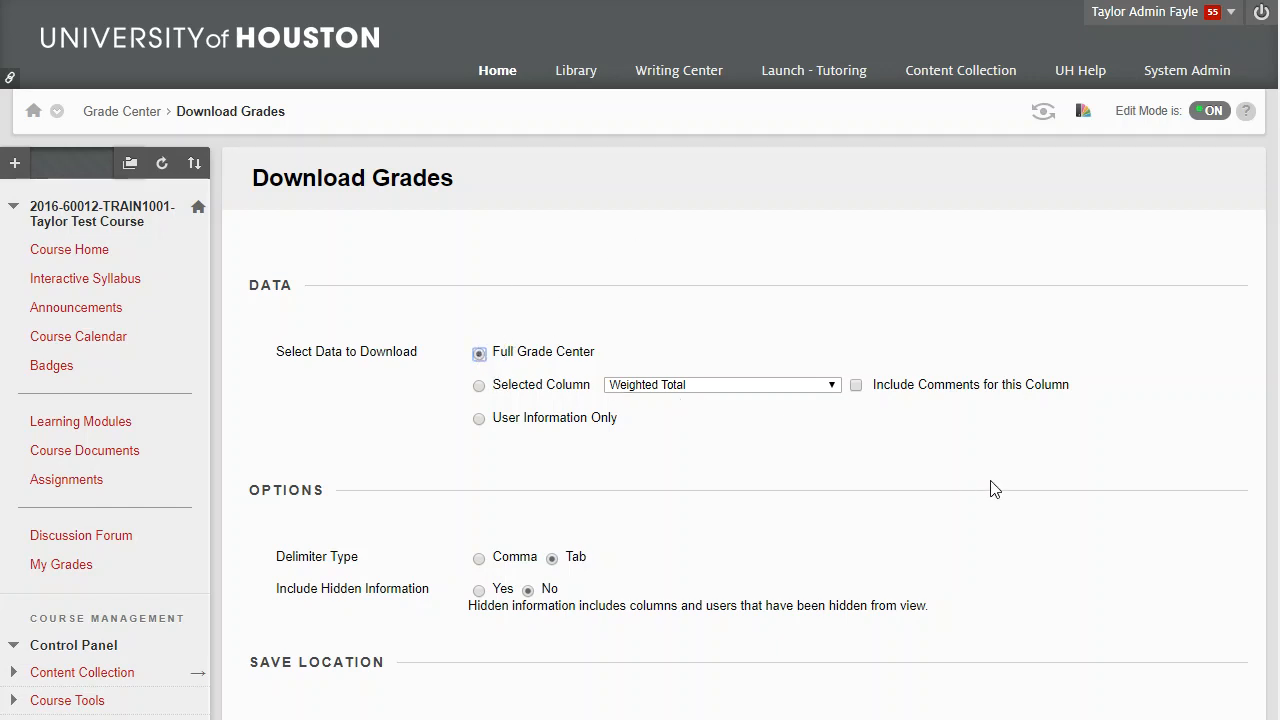
scroll(995, 488, "down", 3)
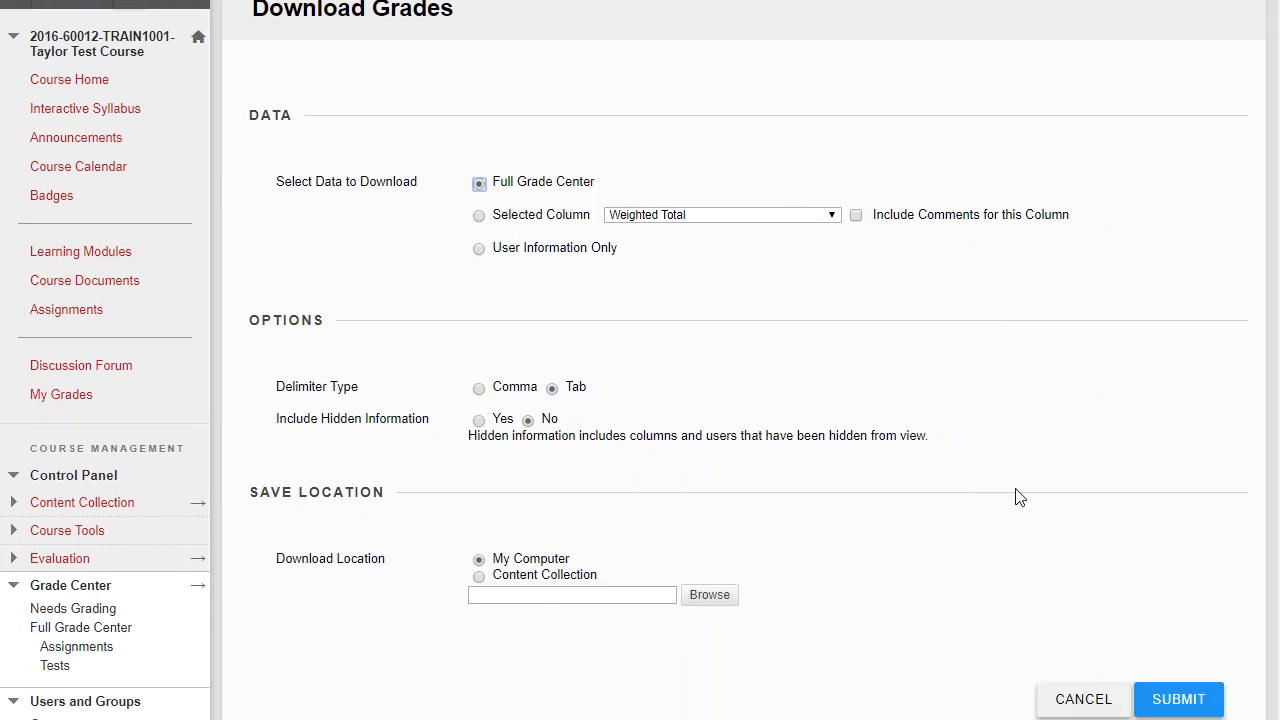
left_click(1178, 700)
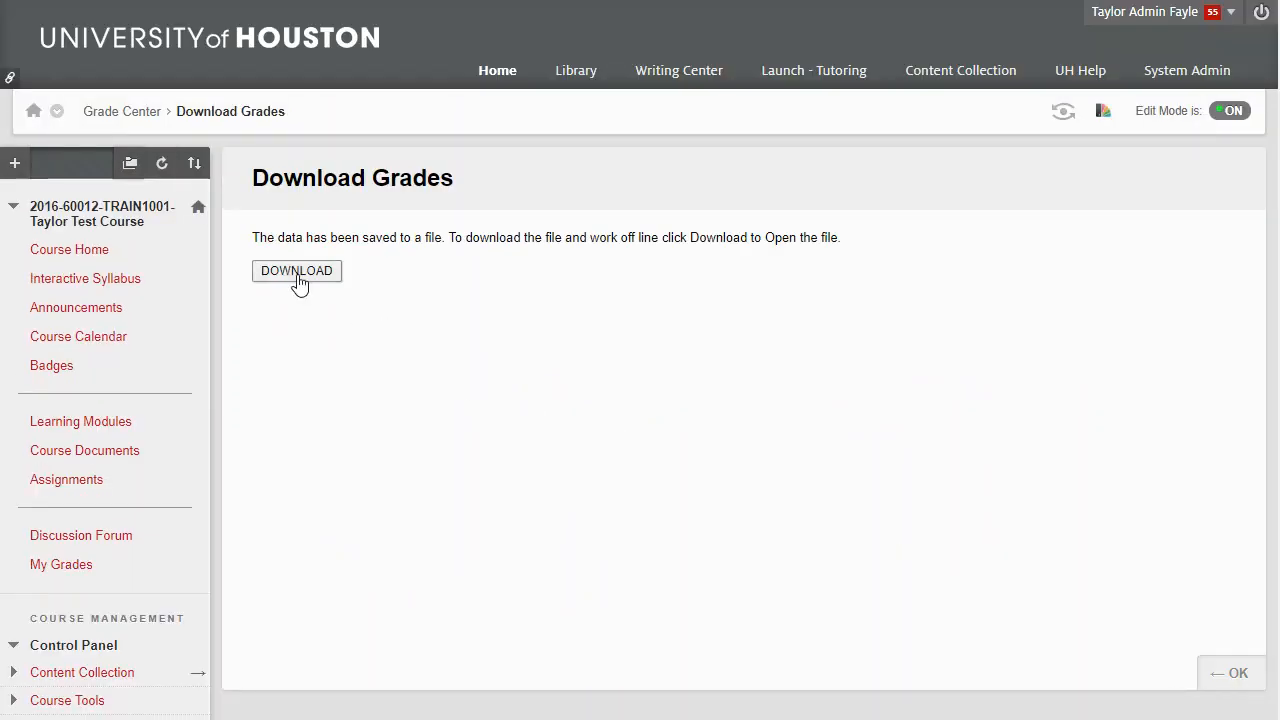
left_click(297, 271)
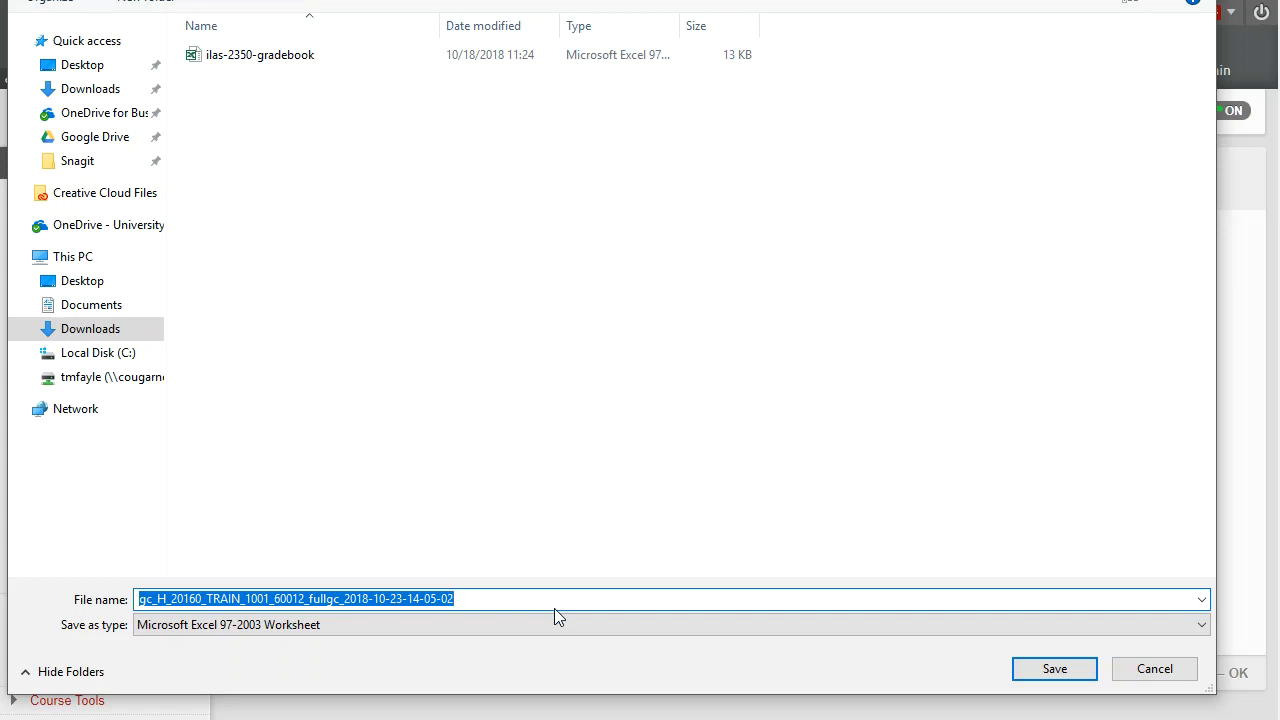
Step: Save the grades export in Downloads with the file name test-roster
type("tes")
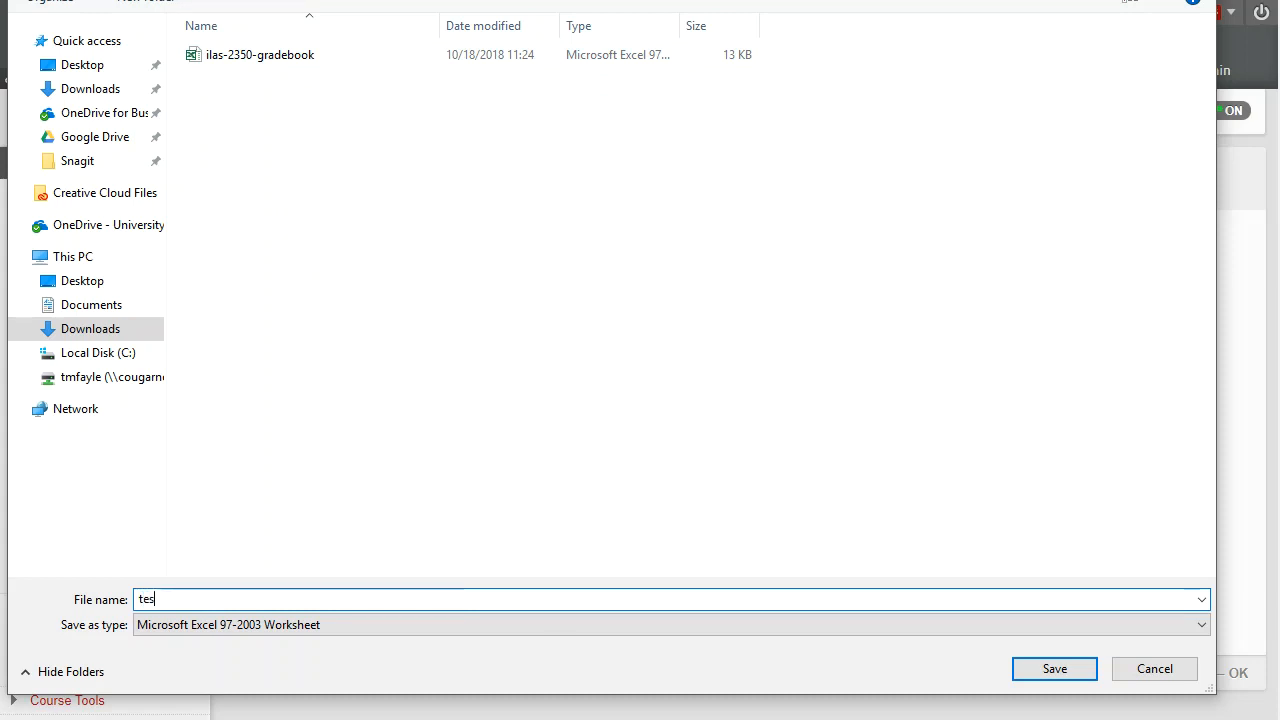
type("t-roster")
key("Return")
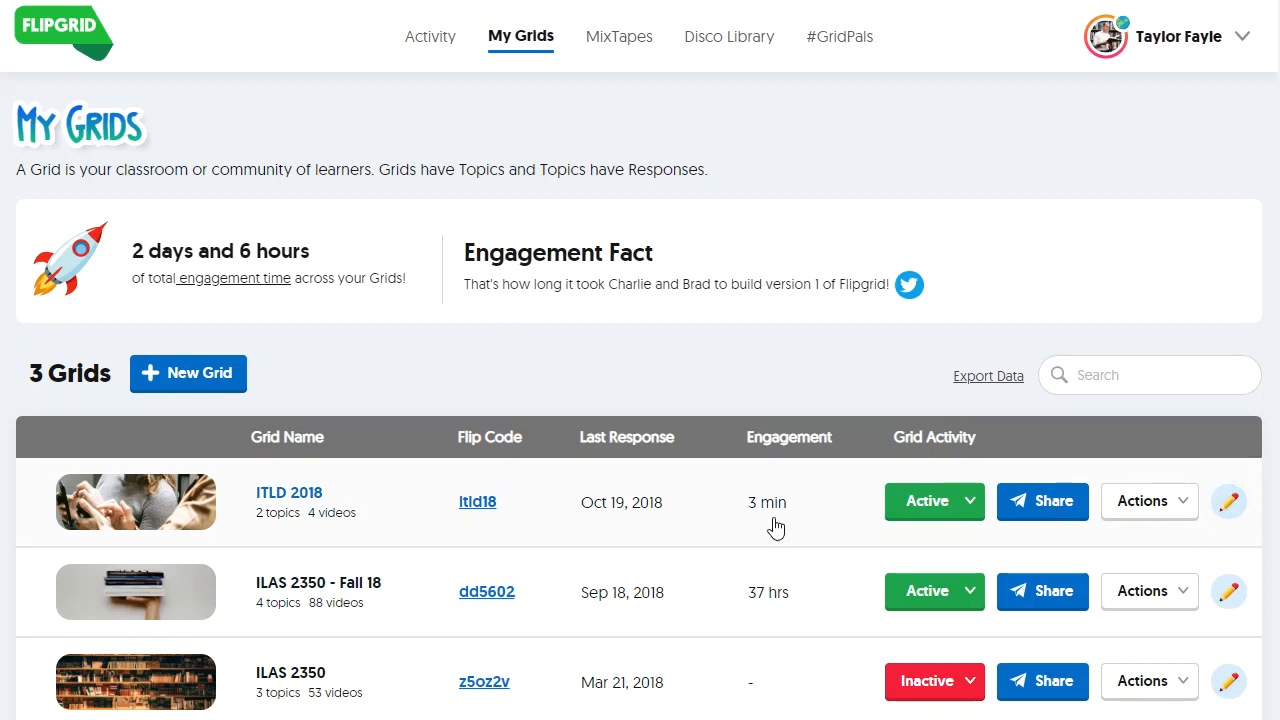
Step: Start a new grid with Student ID List as its community type
left_click(209, 388)
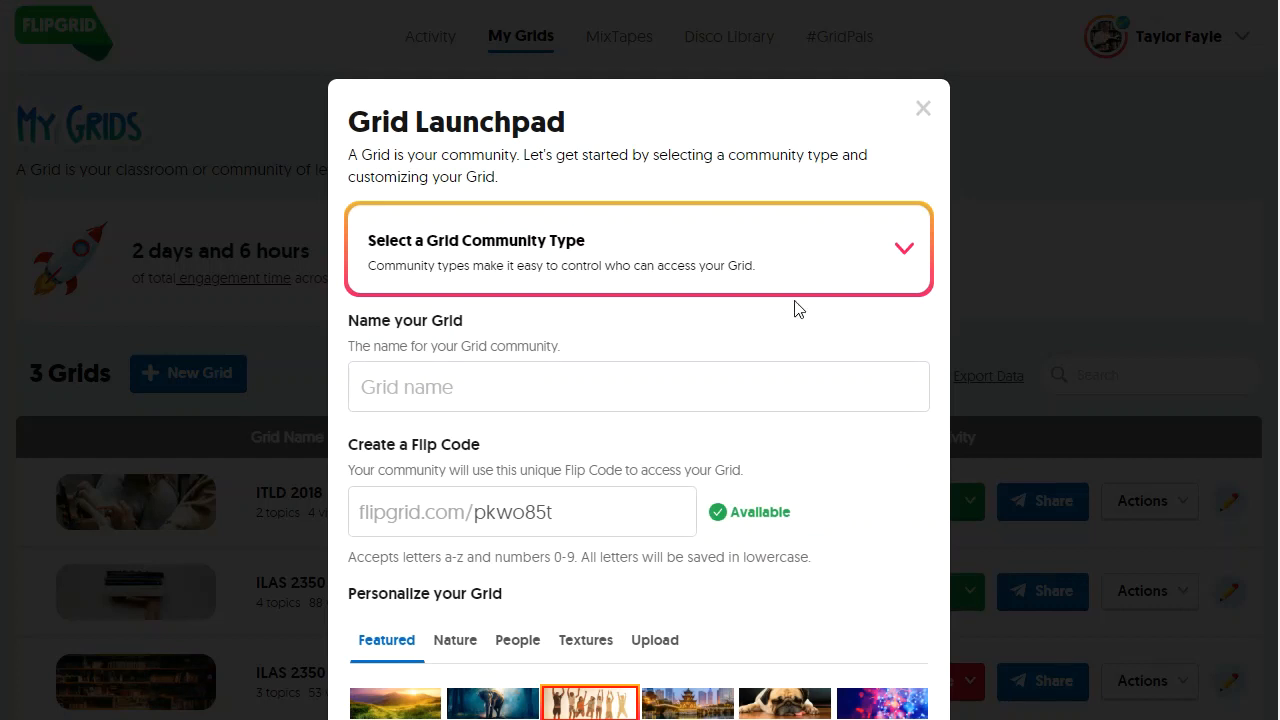
left_click(485, 250)
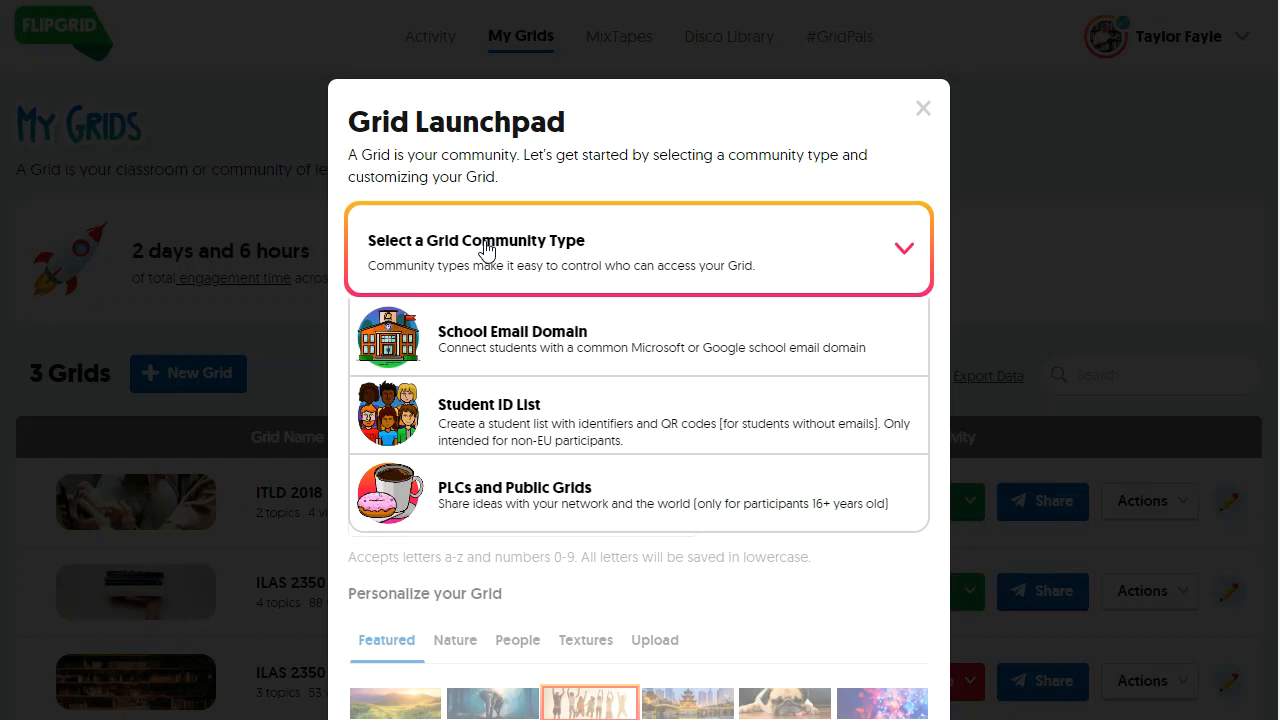
left_click(507, 408)
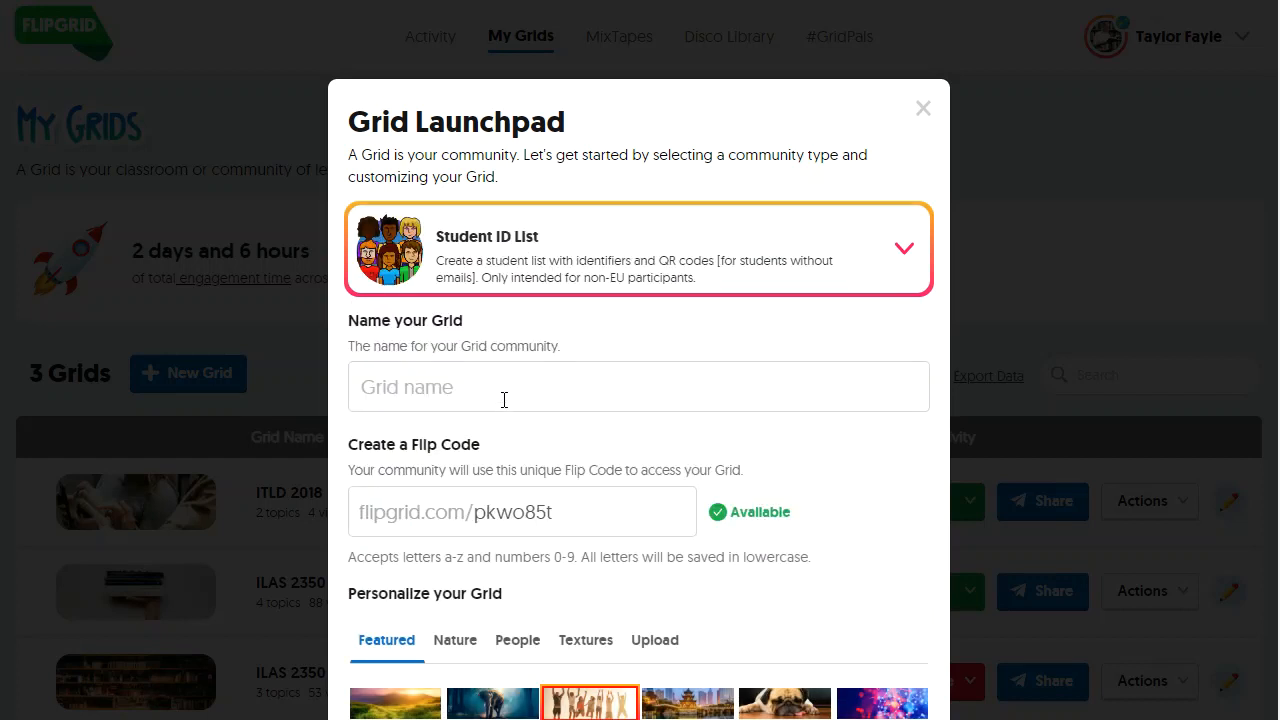
left_click(624, 394)
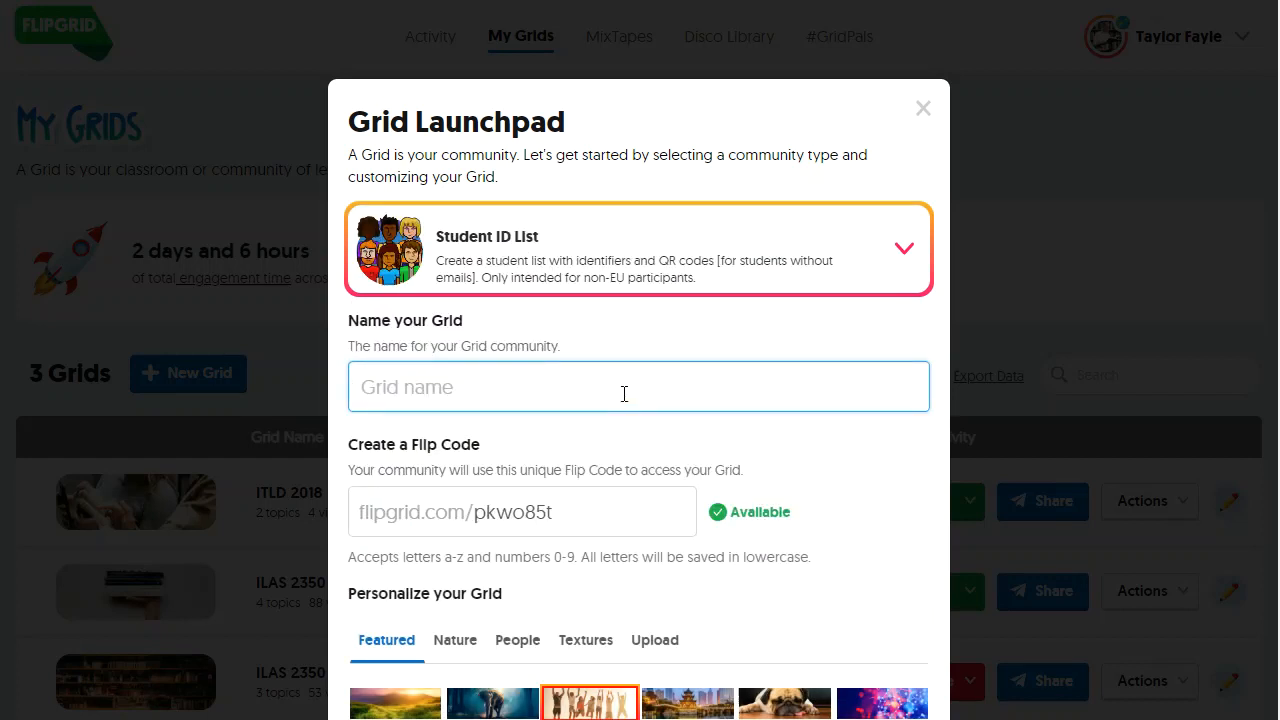
type("Example Grid")
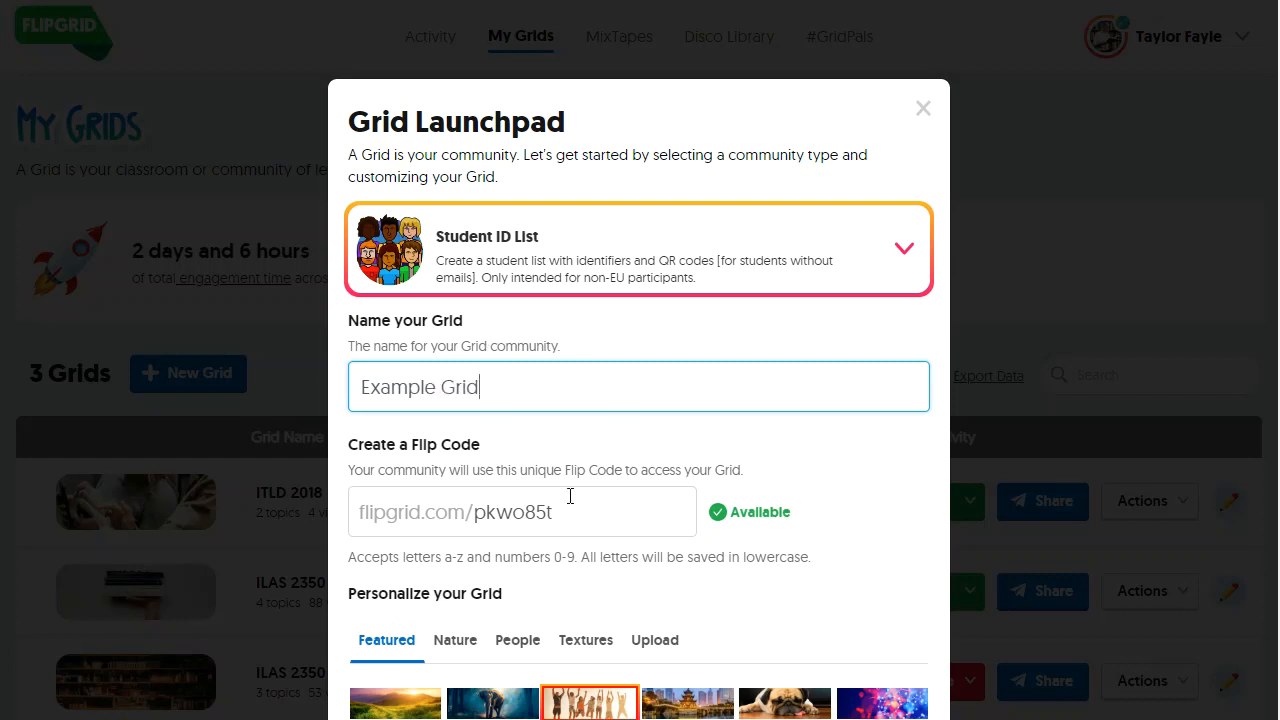
left_click_drag(562, 512, 473, 512)
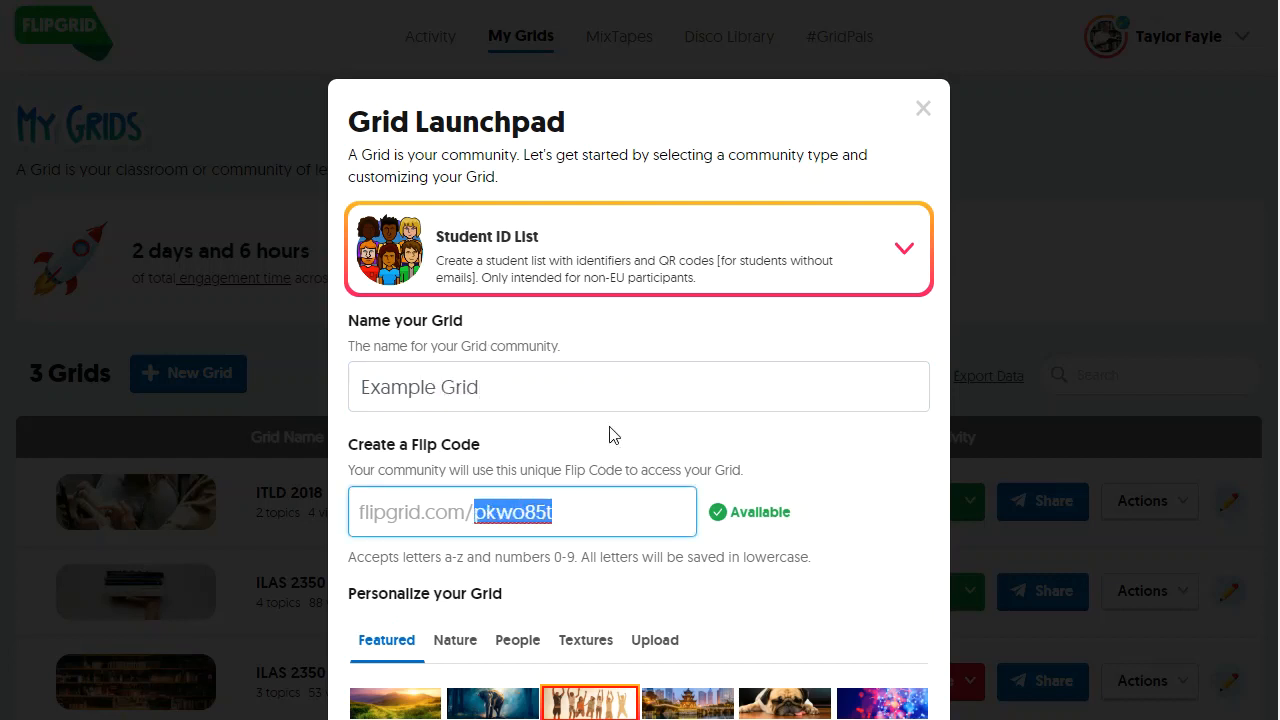
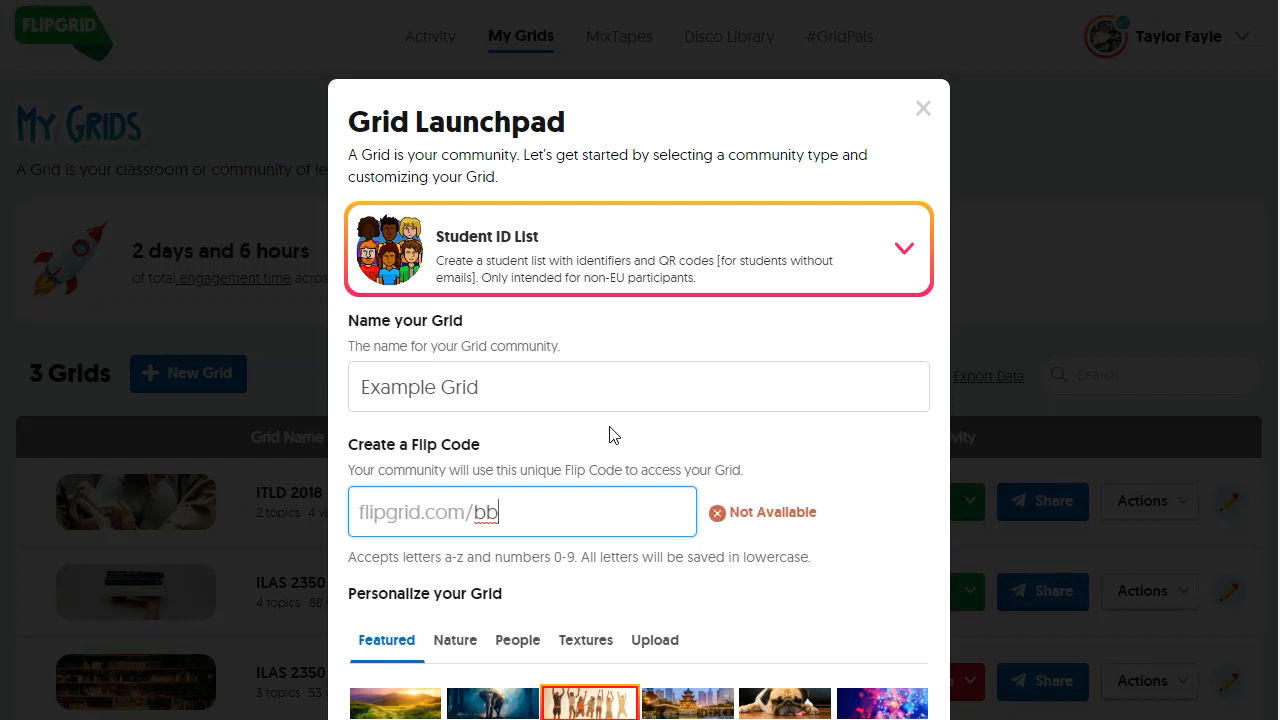
scroll(614, 415, "down", 1)
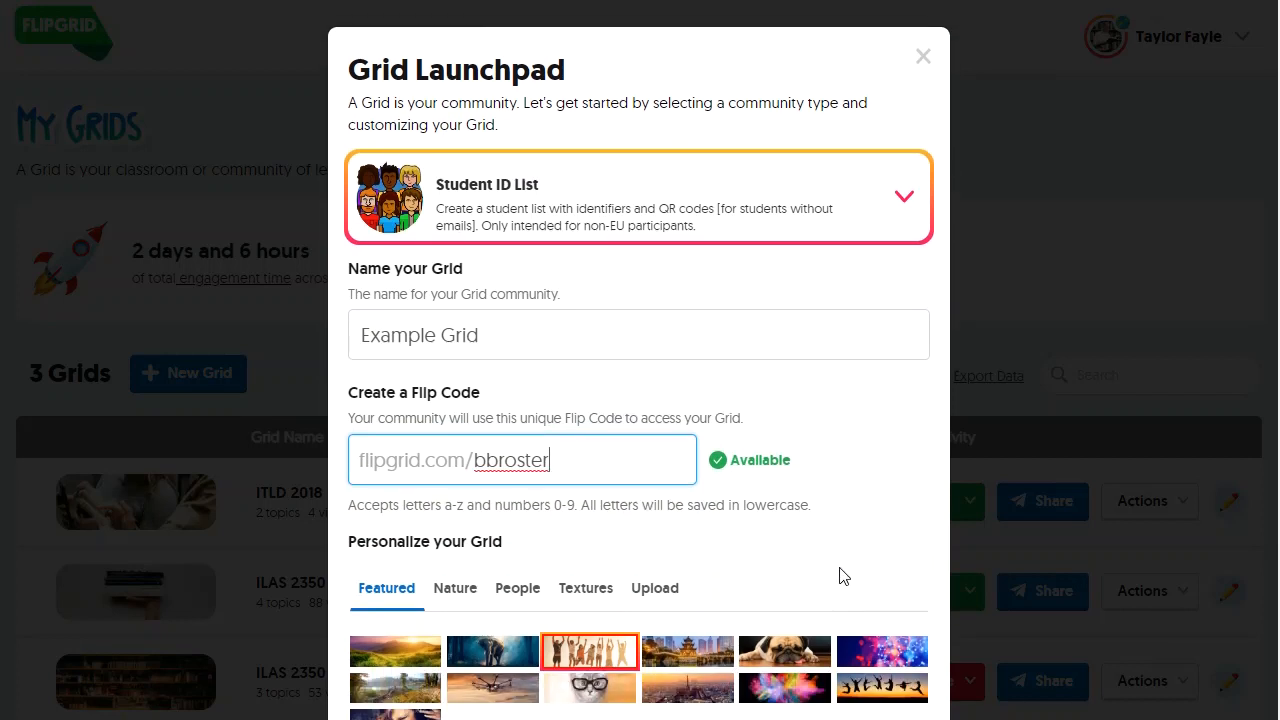
scroll(838, 572, "up", 1)
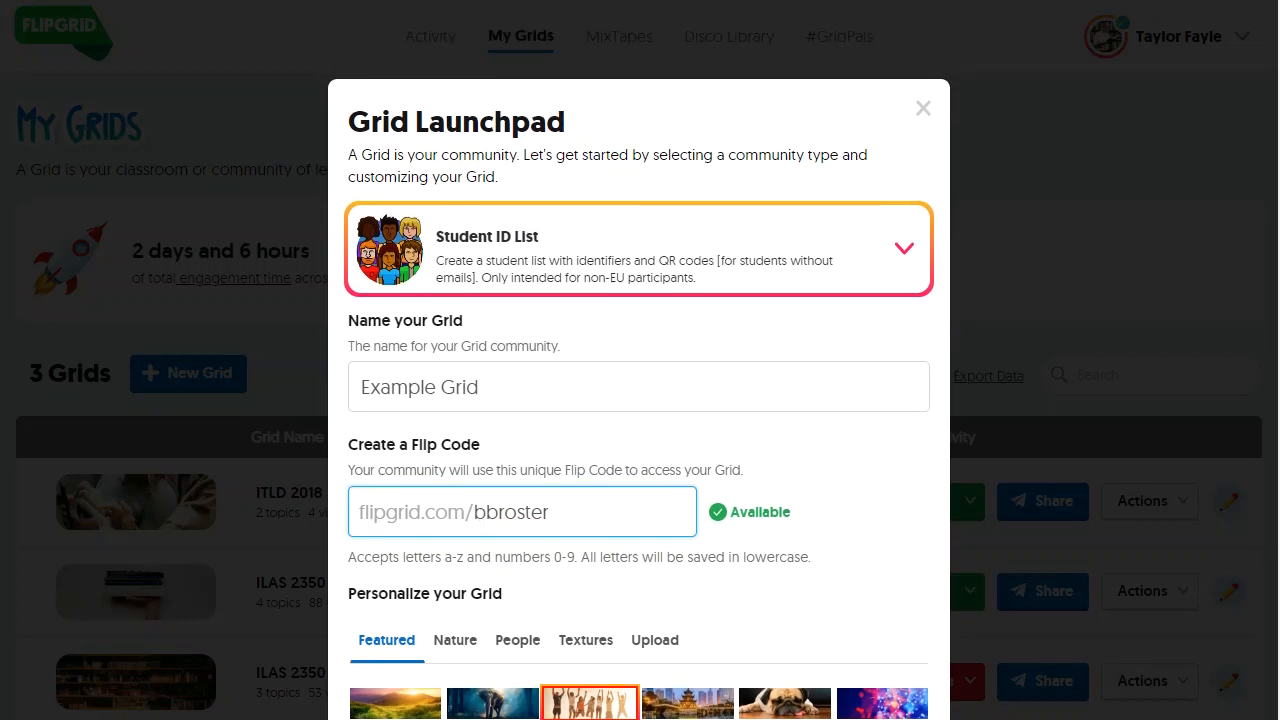
key("Return")
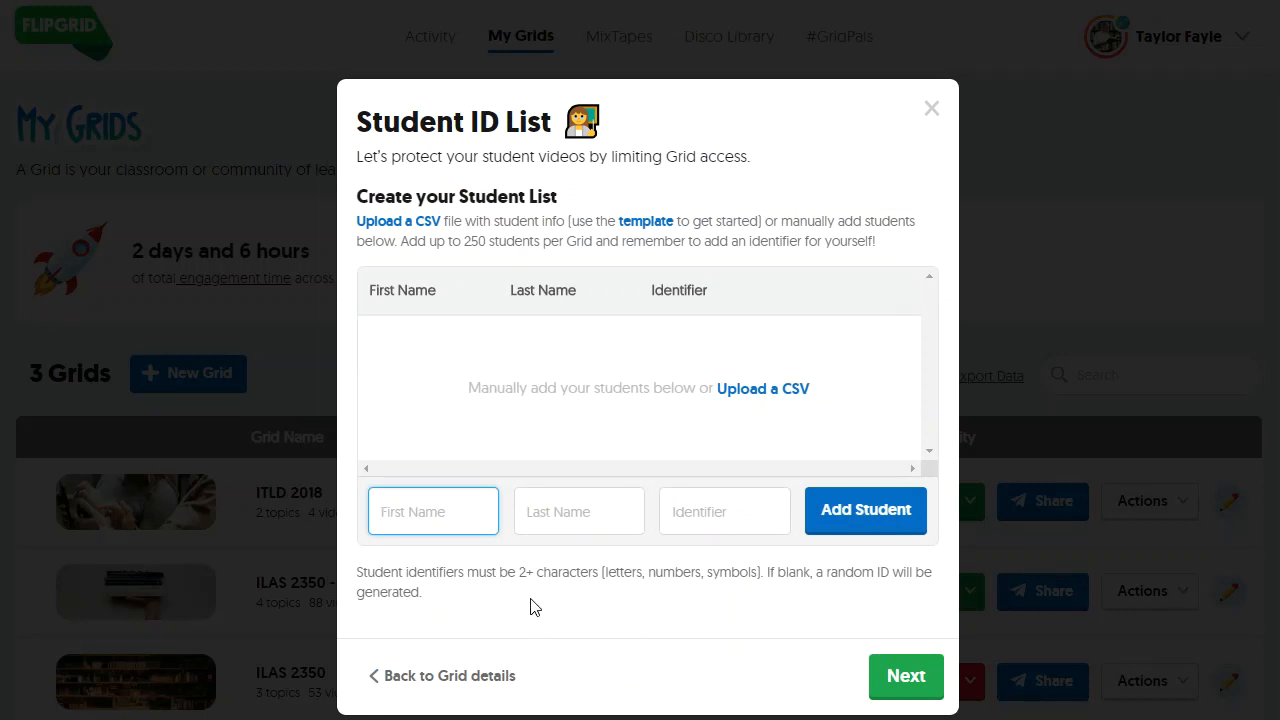
Step: Download the student list template zip, student_template (1), into Downloads
left_click(646, 222)
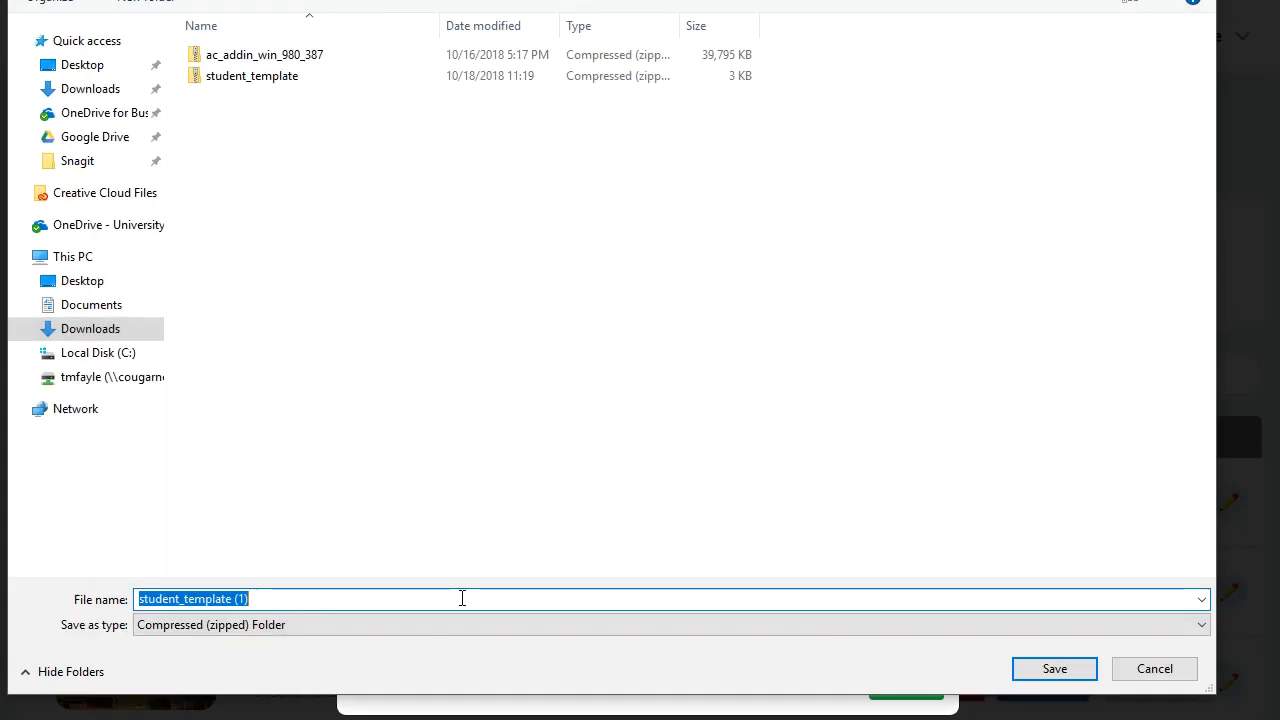
left_click(1045, 680)
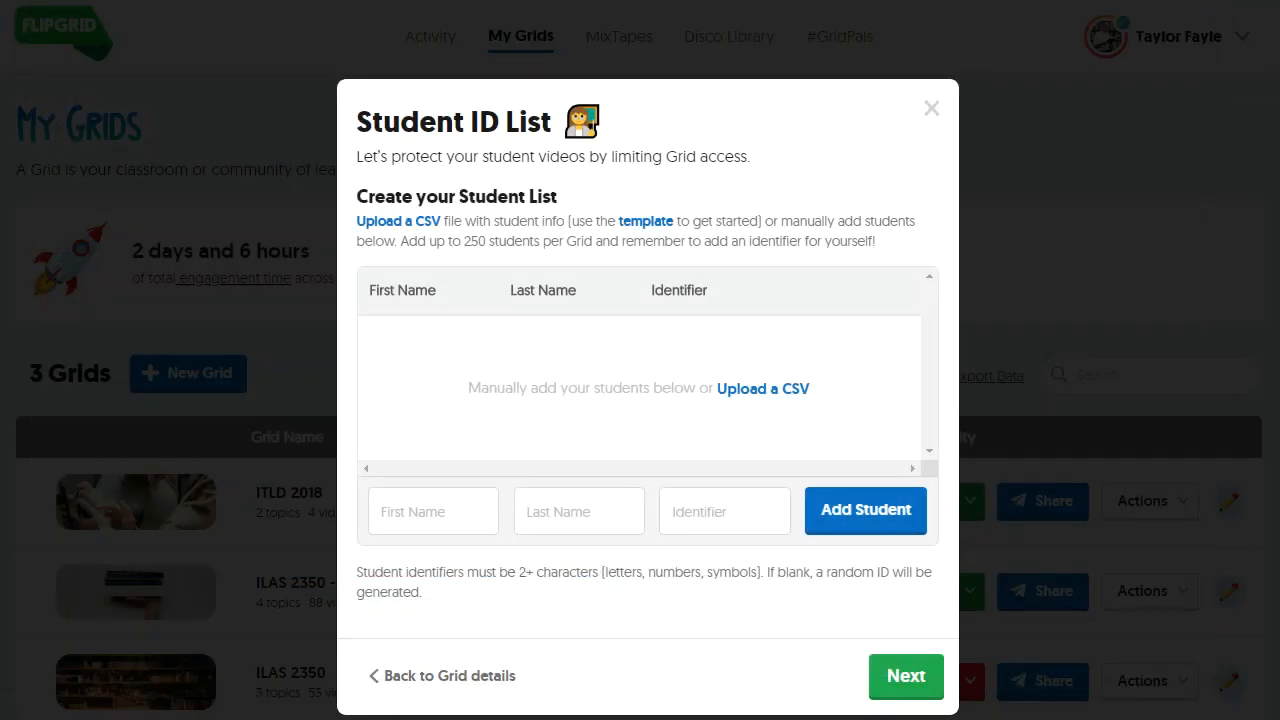
Step: Browse Downloads into the student_template (1) zip's student_template folder and select students_template
key("super+e")
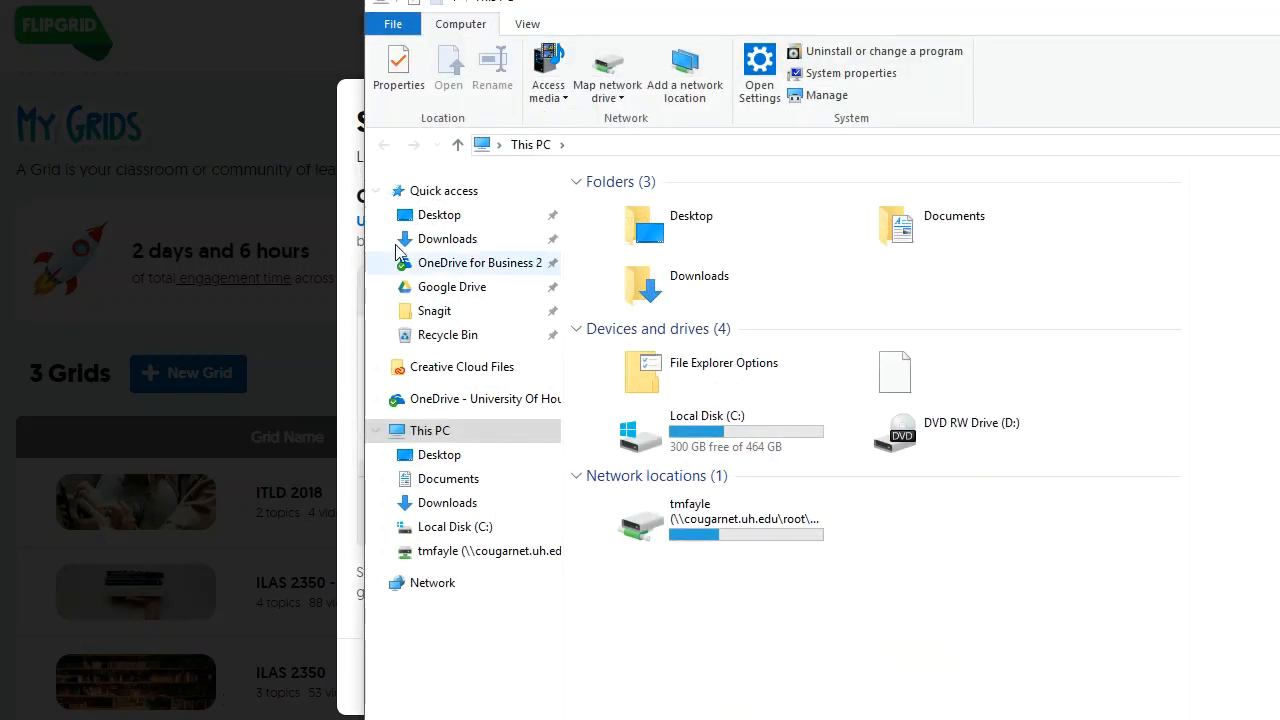
left_click(440, 214)
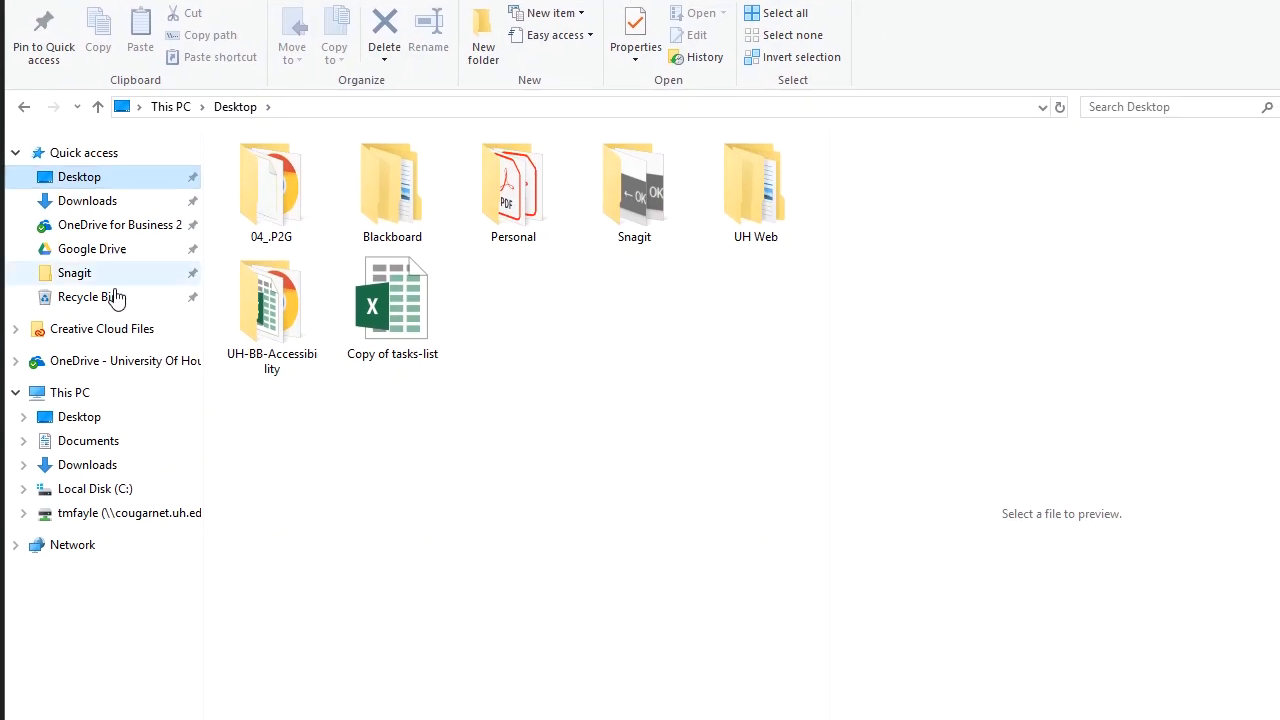
left_click(89, 466)
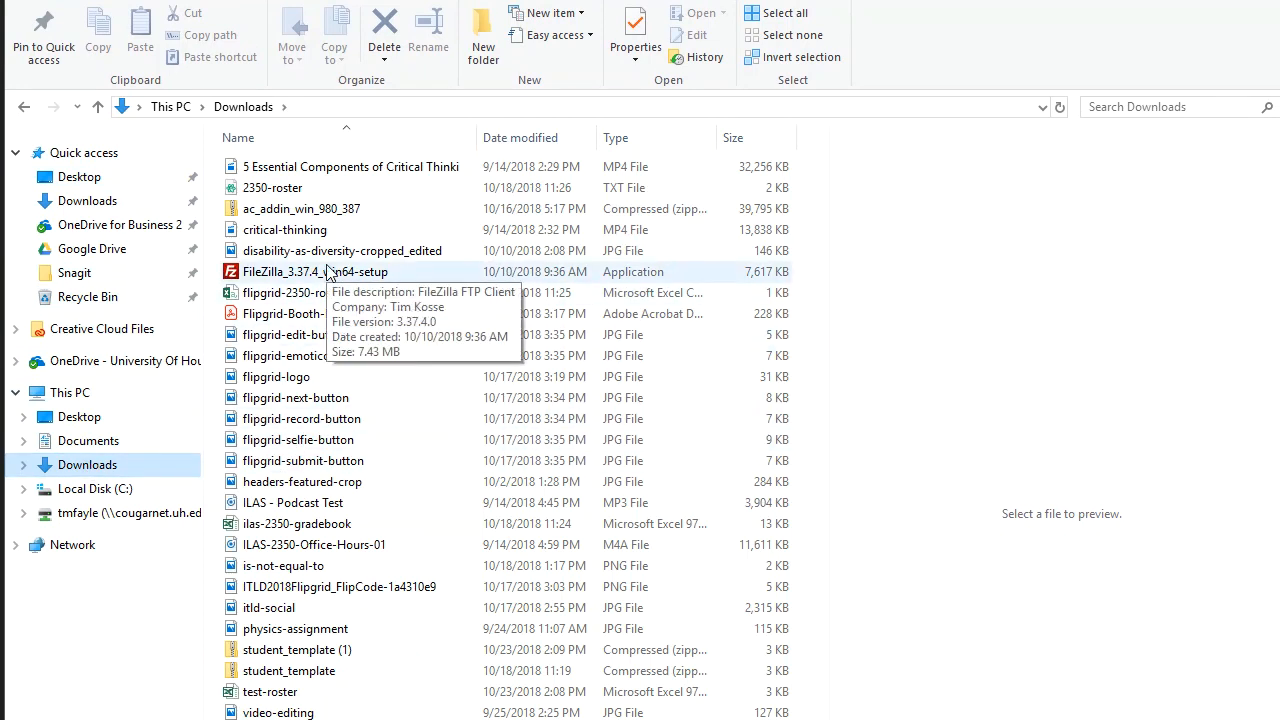
double_click(293, 652)
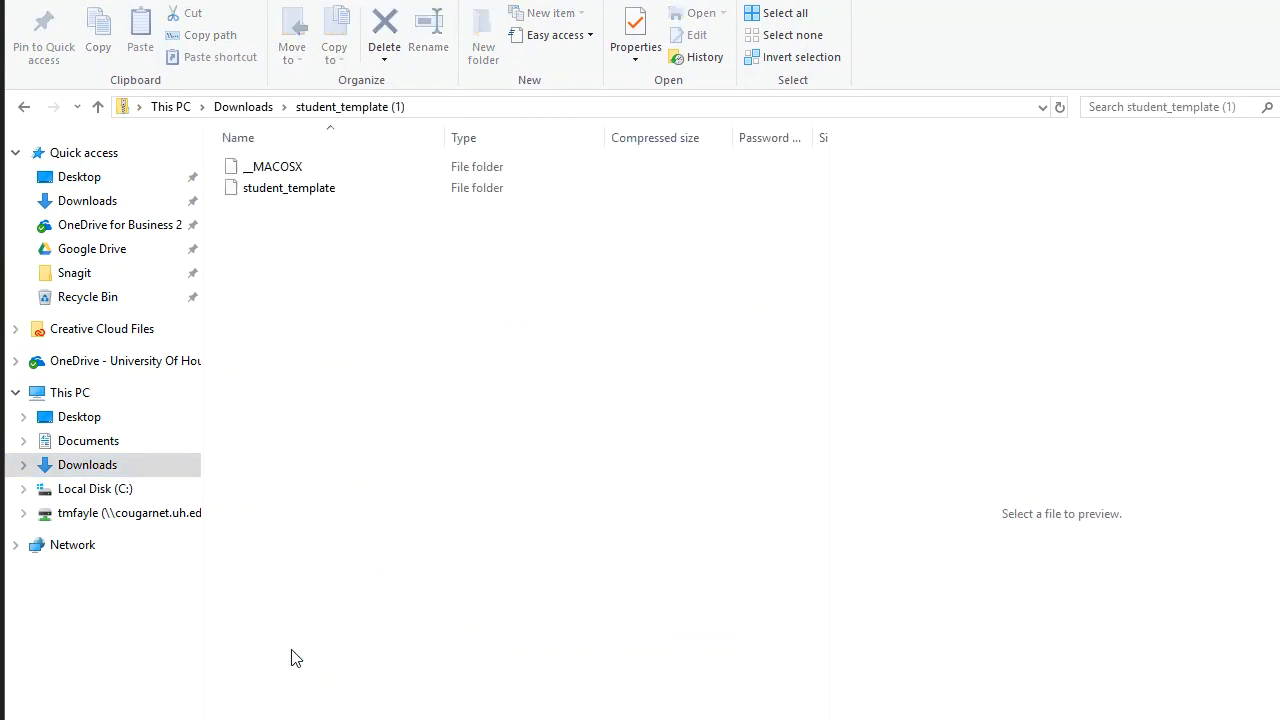
double_click(287, 196)
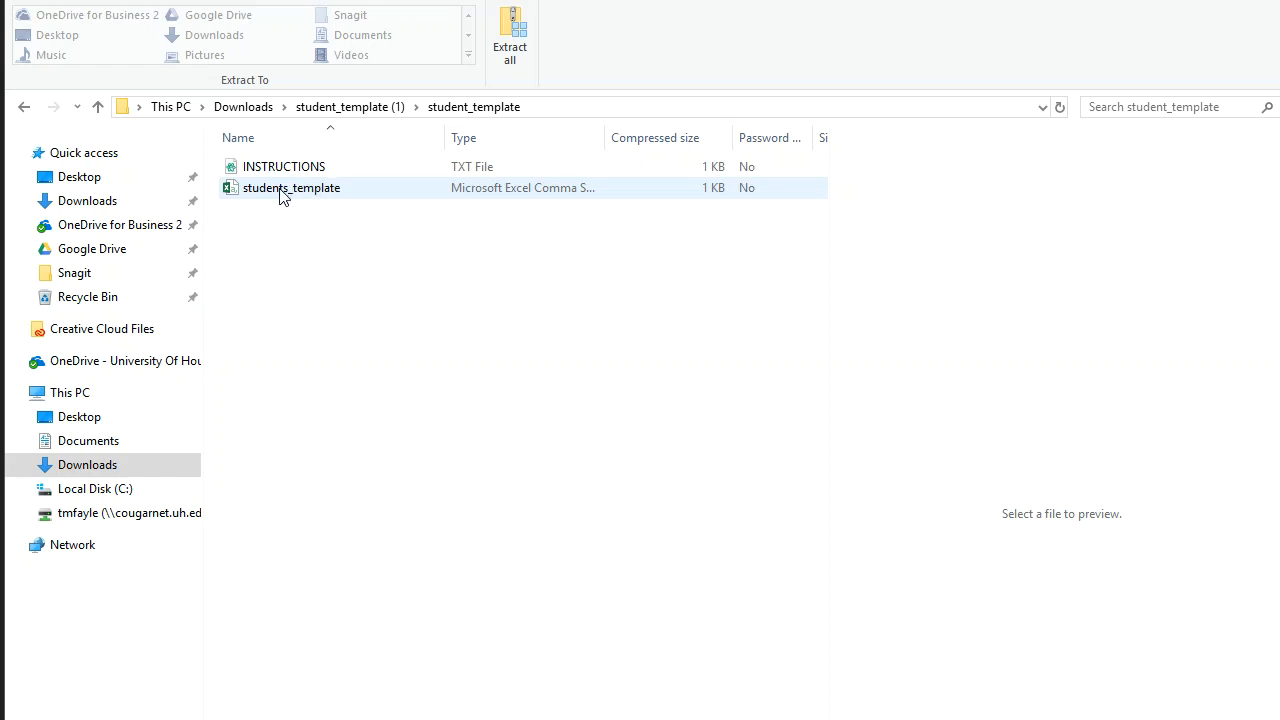
left_click(281, 195)
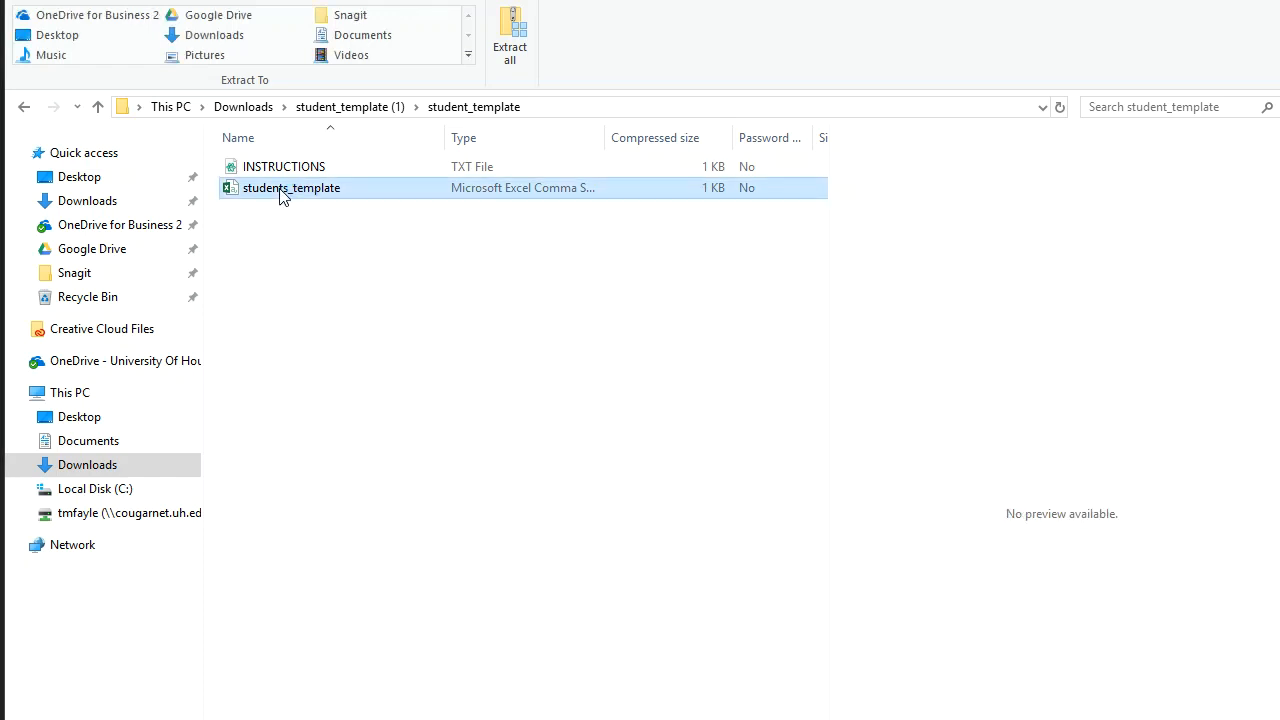
Step: Open students_template in Excel and widen columns to read first_name, last_name and id
double_click(281, 189)
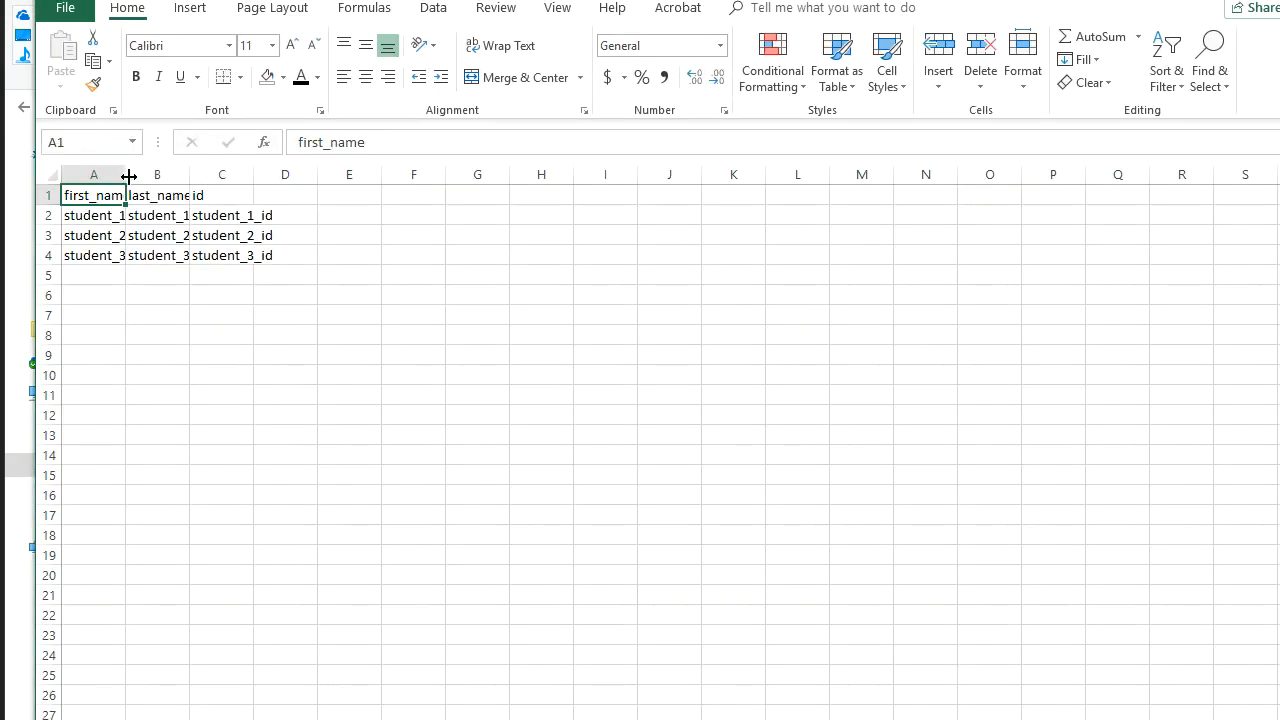
left_click_drag(126, 174, 447, 175)
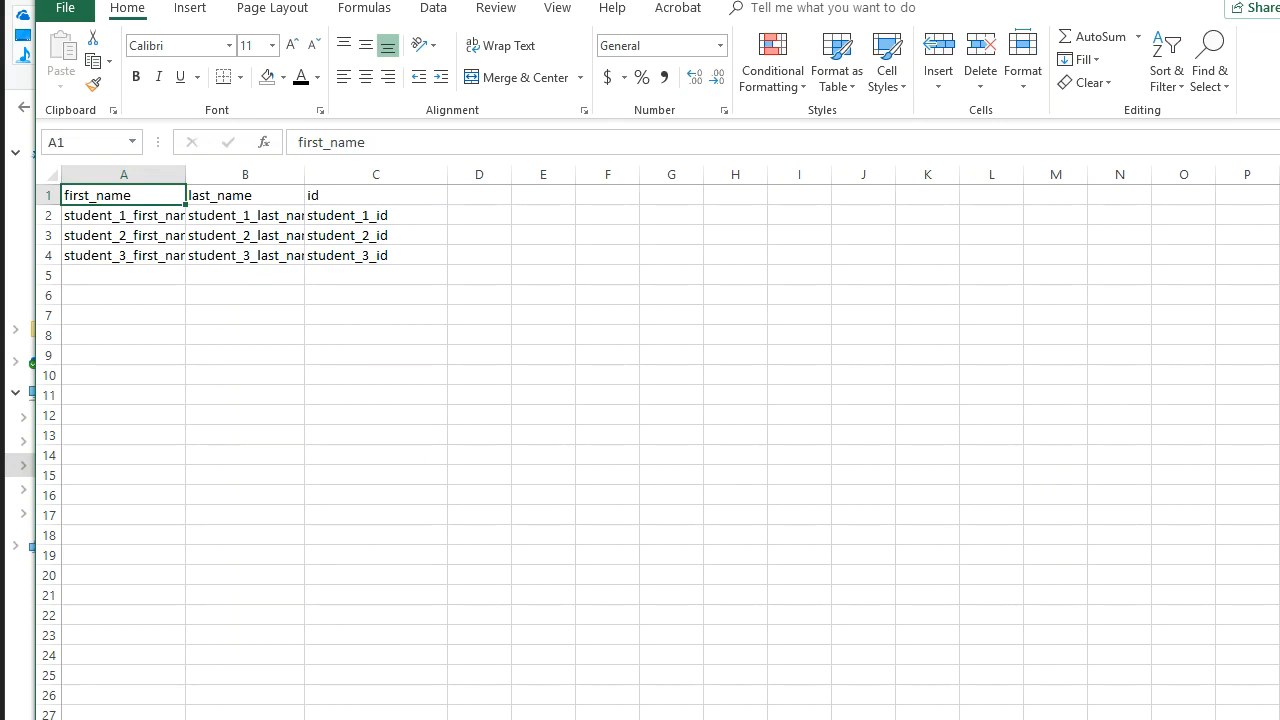
key("alt+Tab")
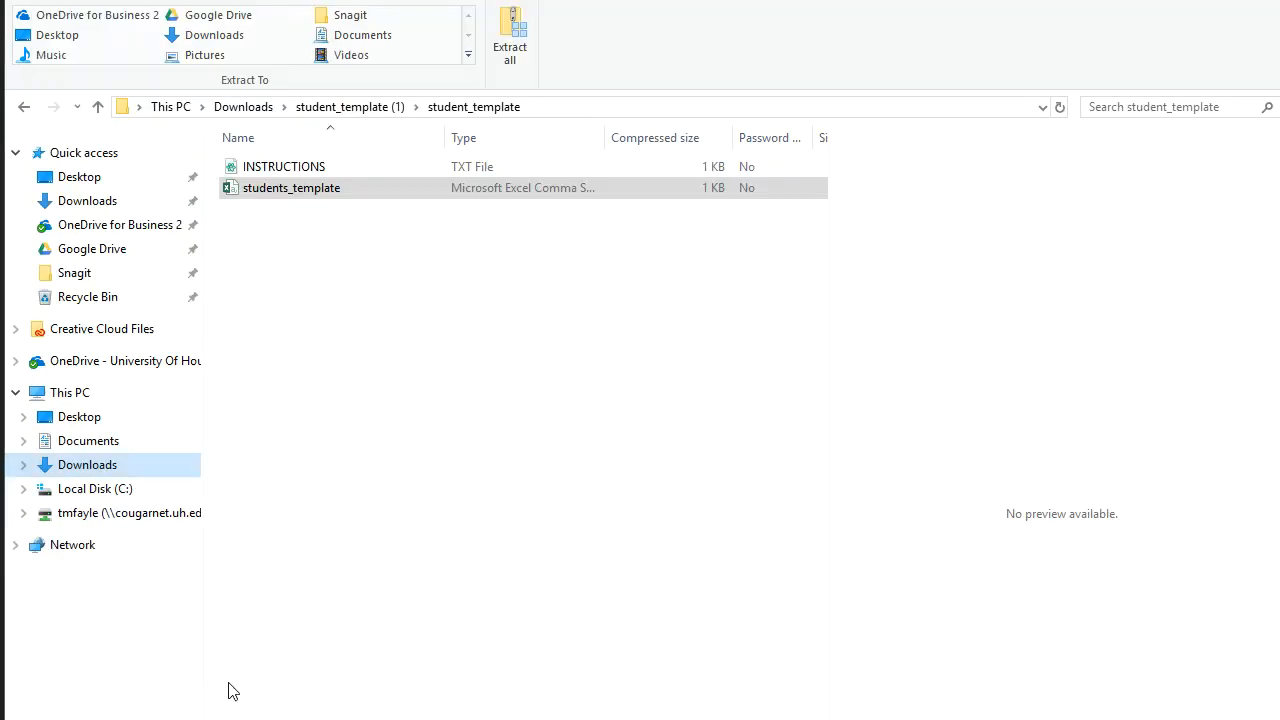
Step: Return to Downloads and open the test-roster export in Excel
left_click(262, 107)
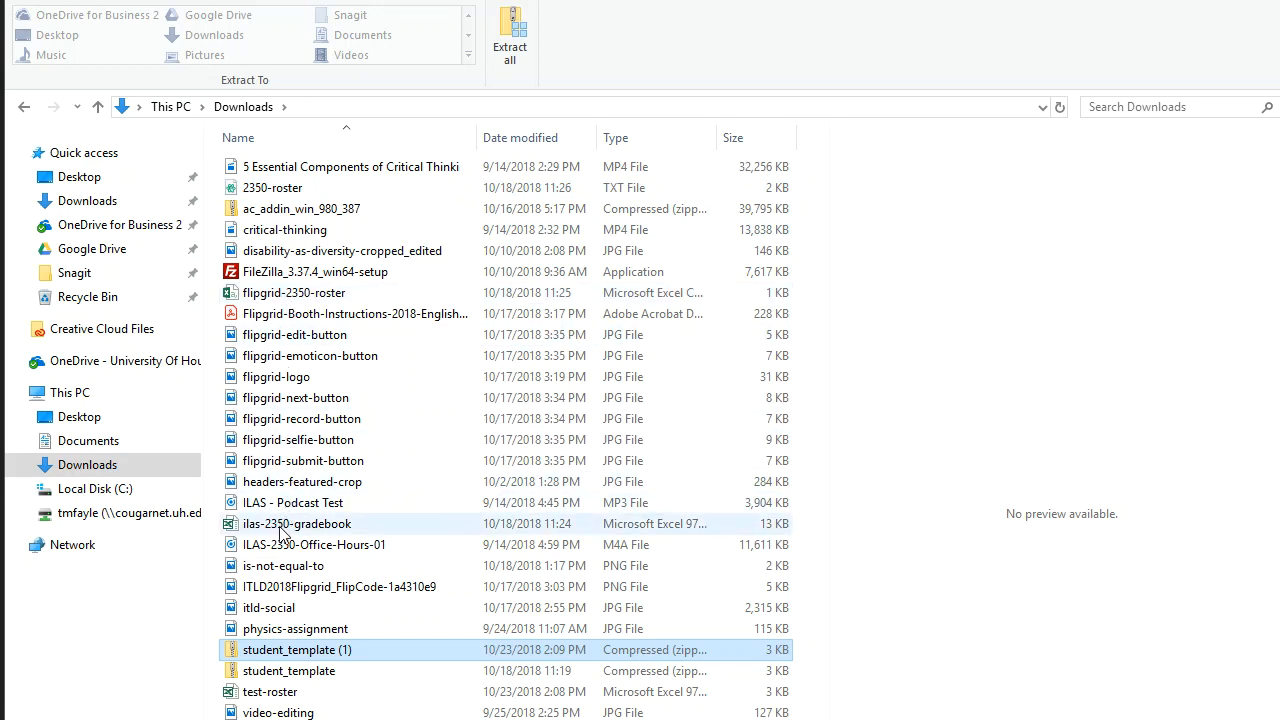
double_click(268, 696)
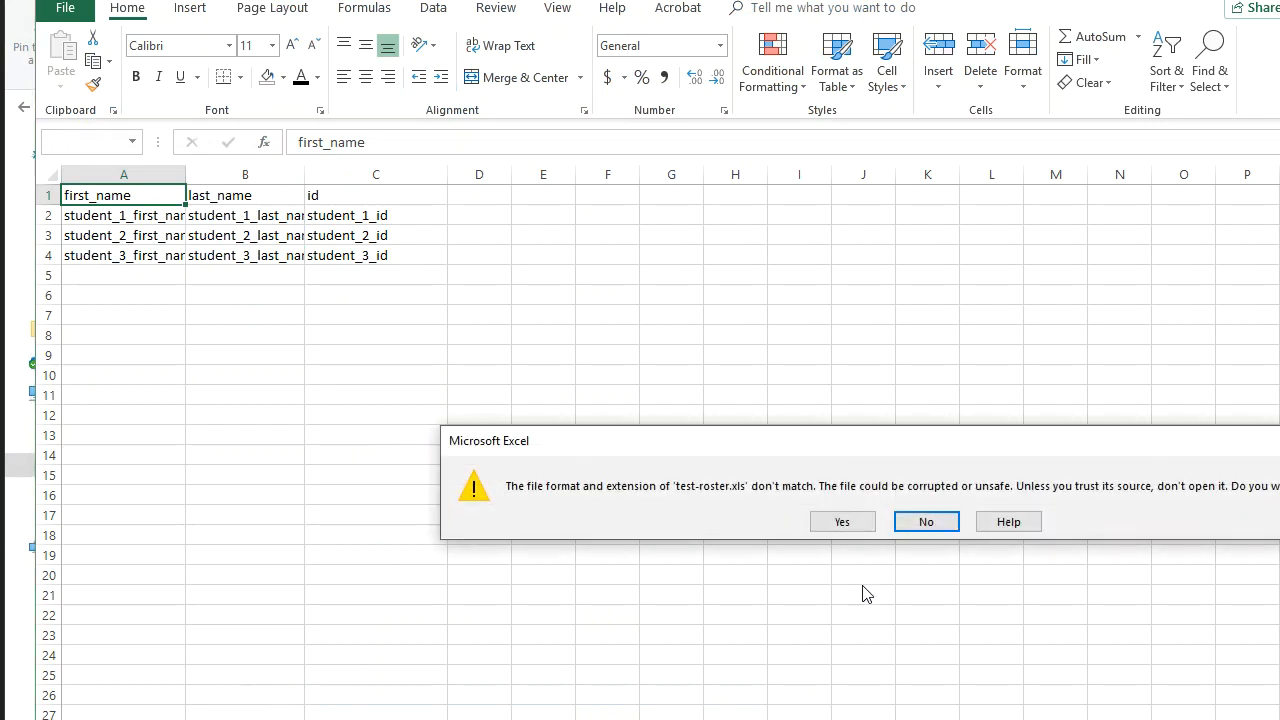
Step: Open test-roster past the format warning and delete grade columns E:S, then E:I
left_click(844, 521)
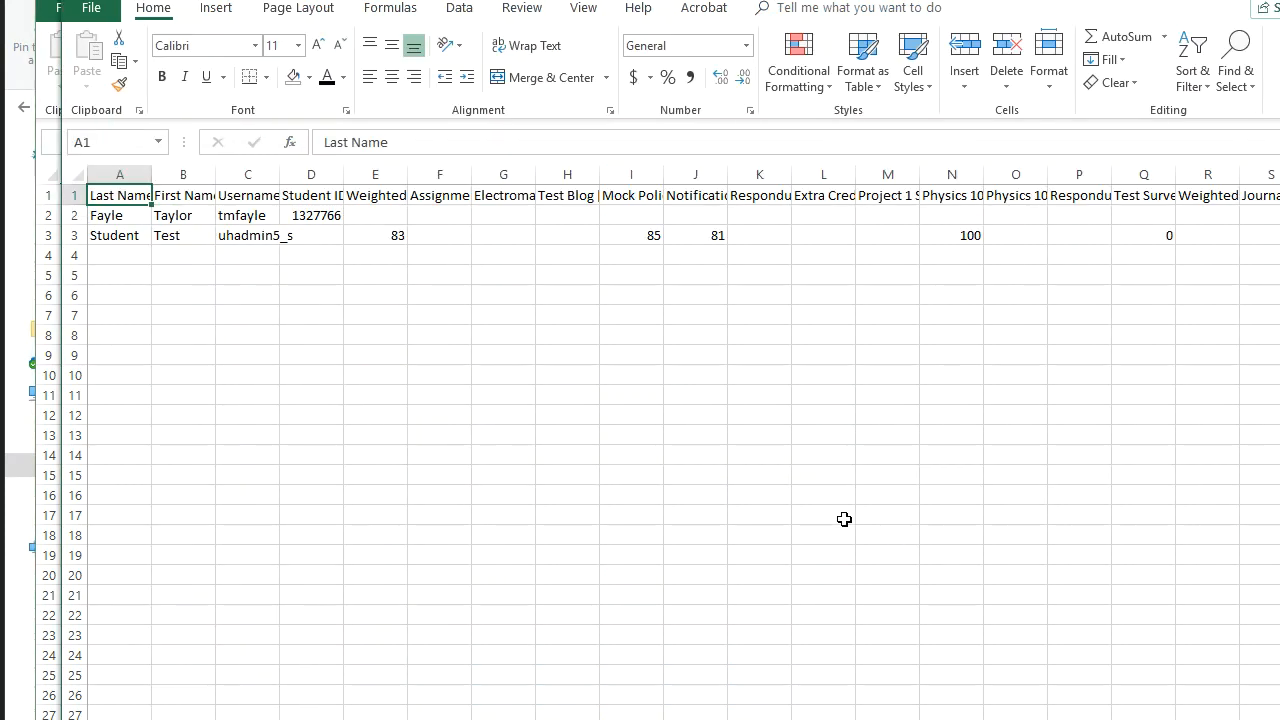
left_click(368, 174)
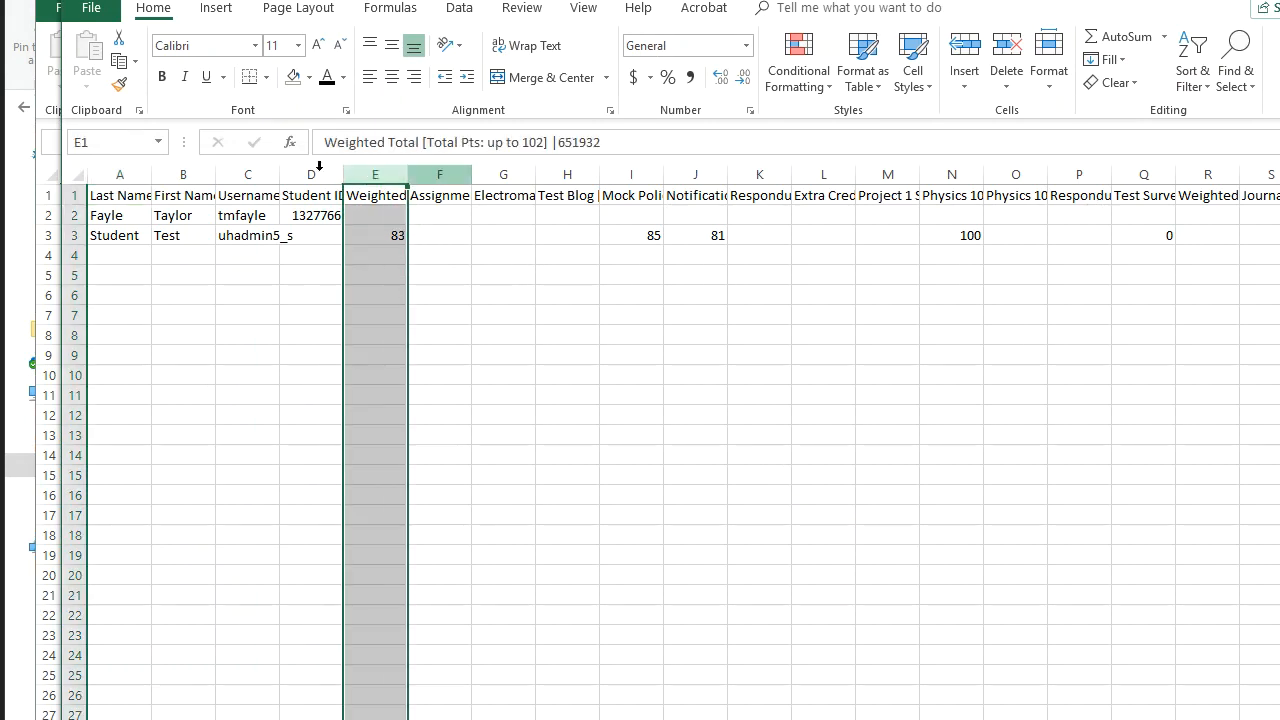
left_click(1270, 176, "shift")
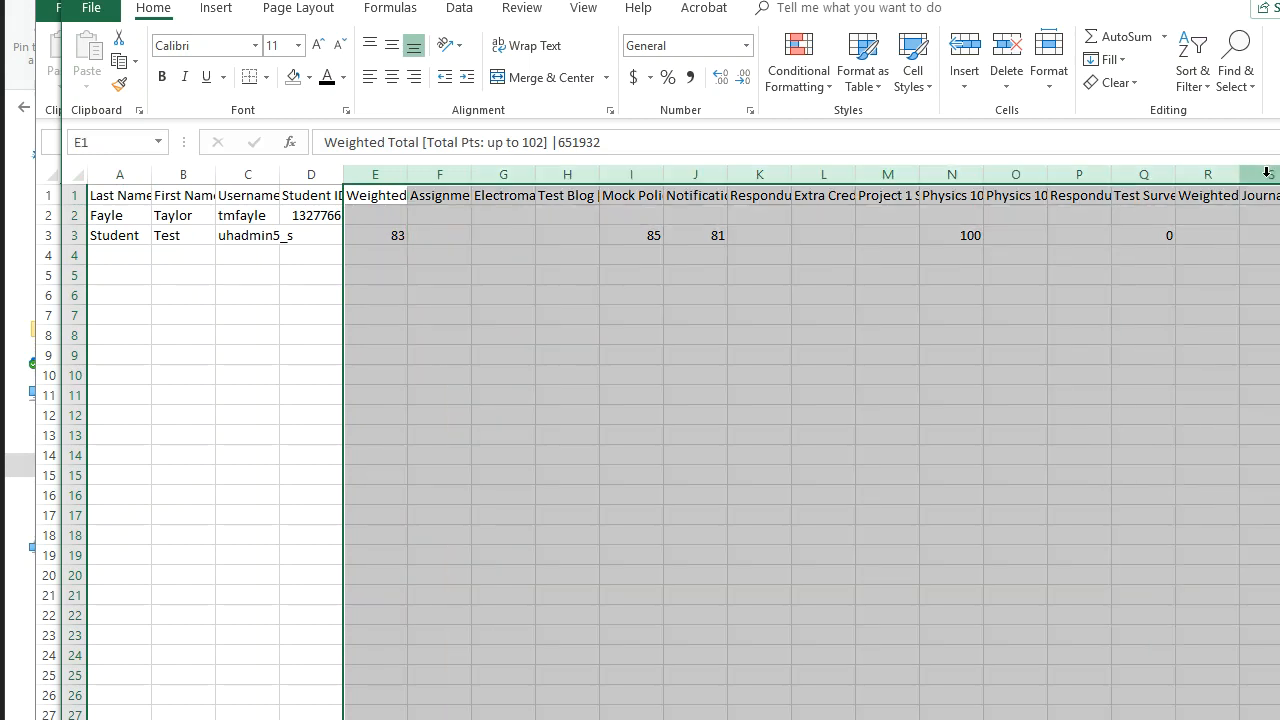
right_click(1270, 180)
left_click(1274, 340)
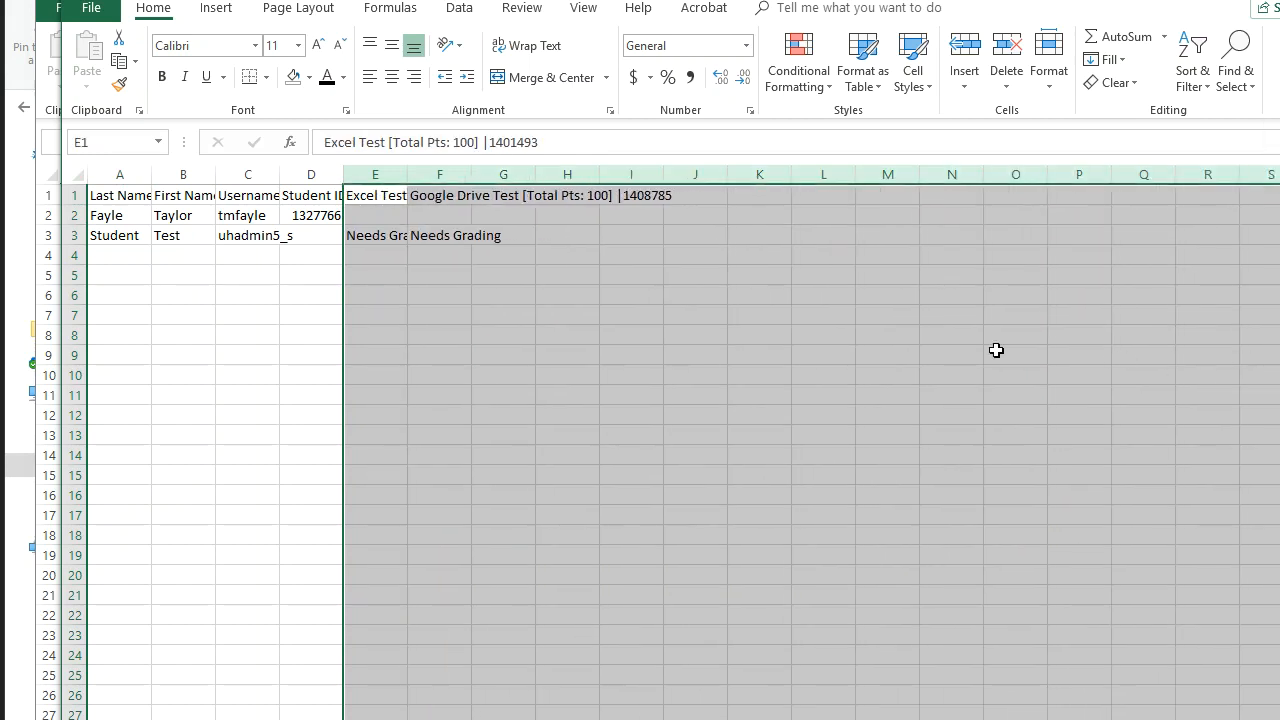
left_click_drag(350, 174, 631, 174)
right_click(633, 176)
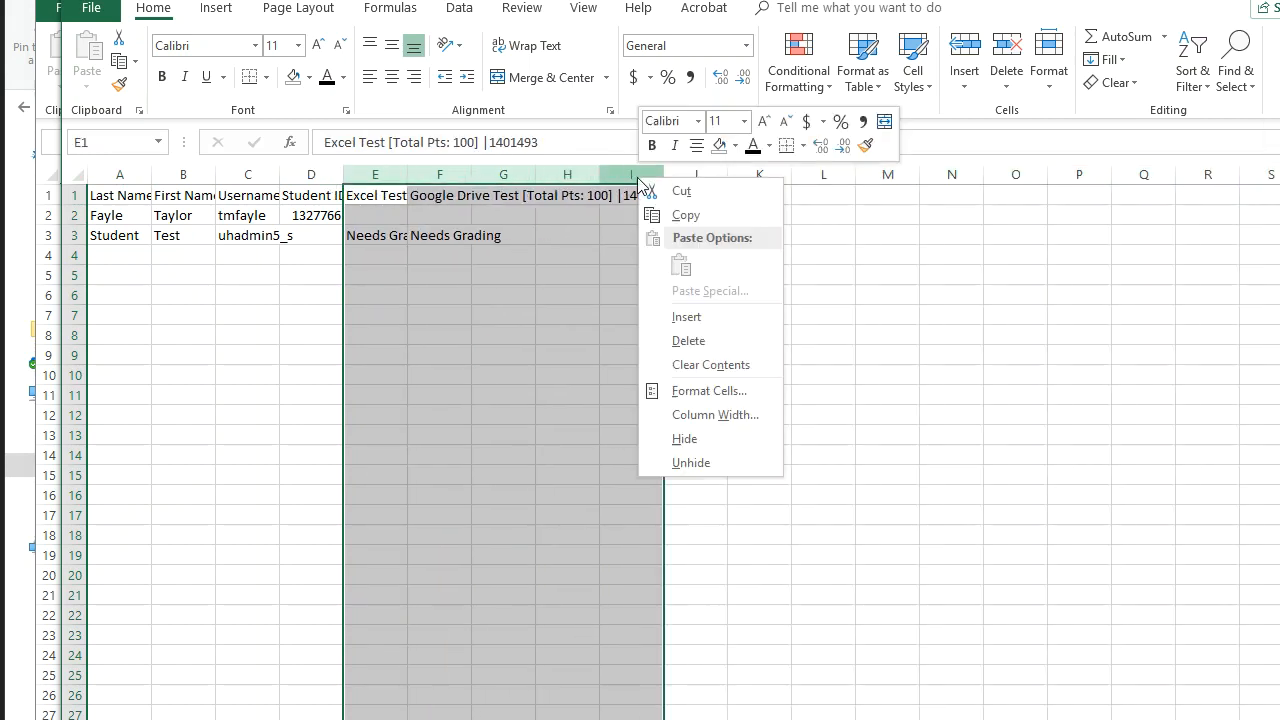
left_click(692, 340)
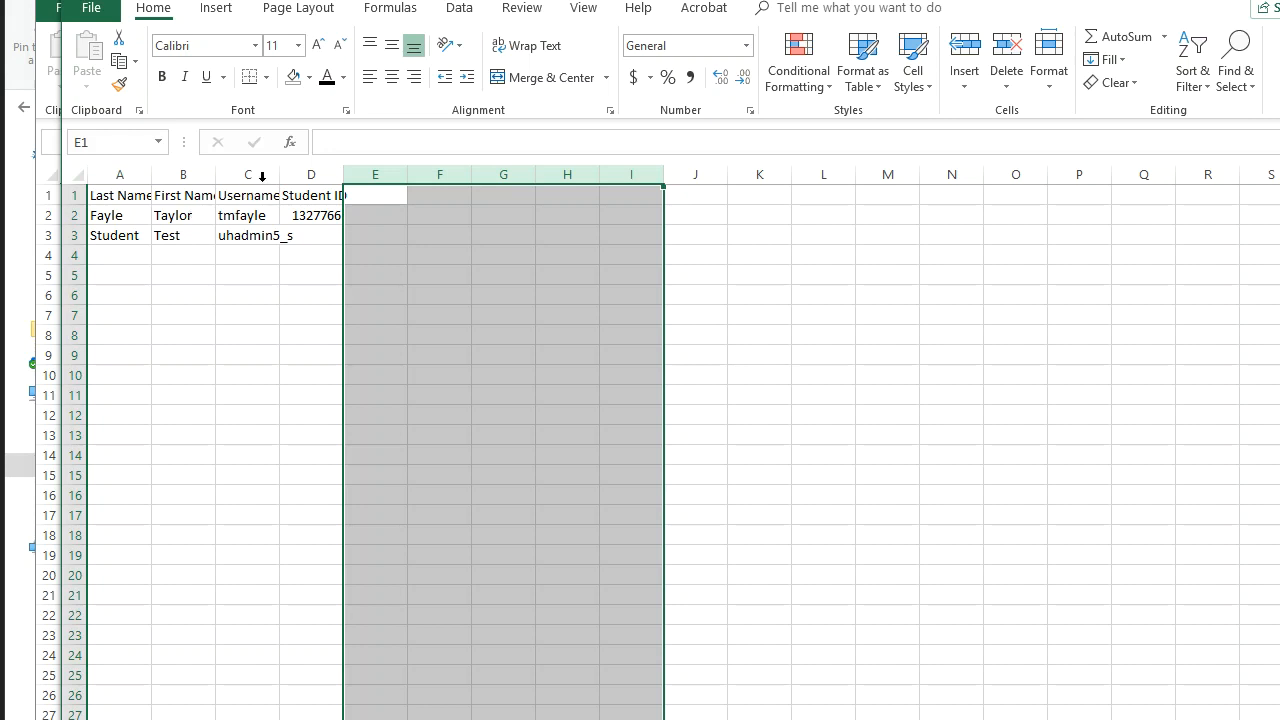
Step: Widen columns C and D and delete the Username column
left_click_drag(280, 174, 419, 182)
left_click(417, 194)
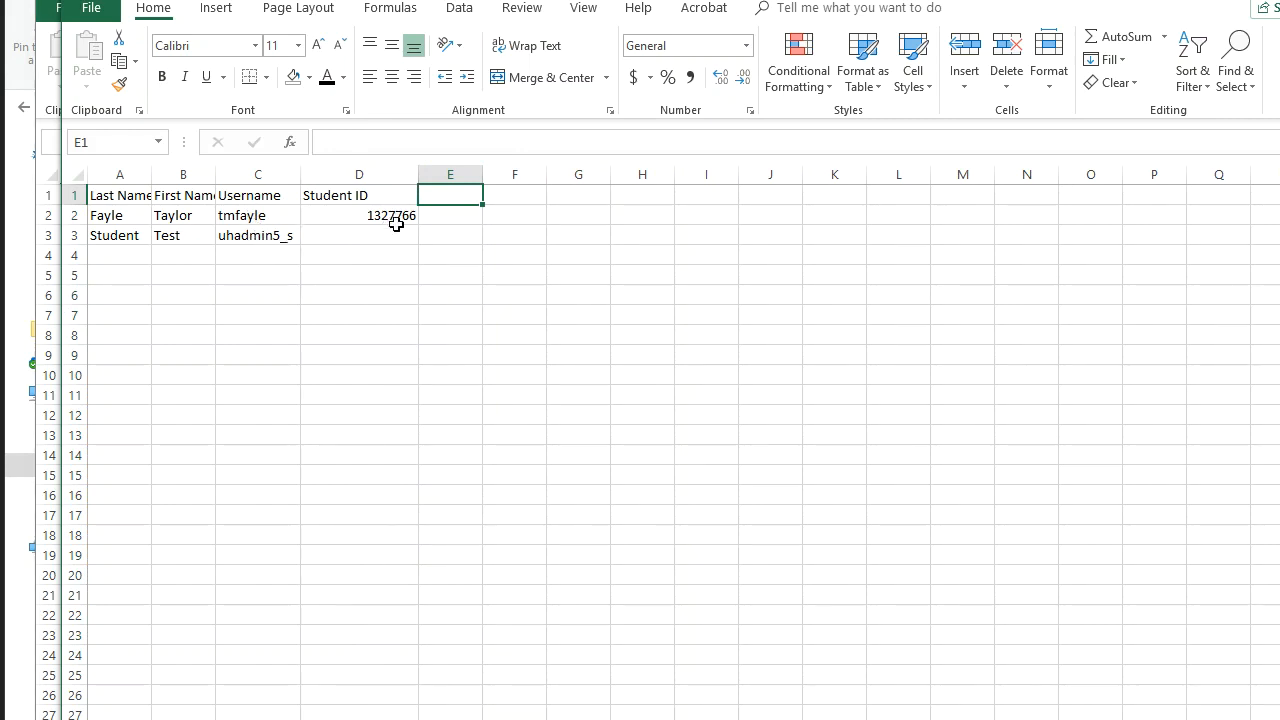
right_click(257, 171)
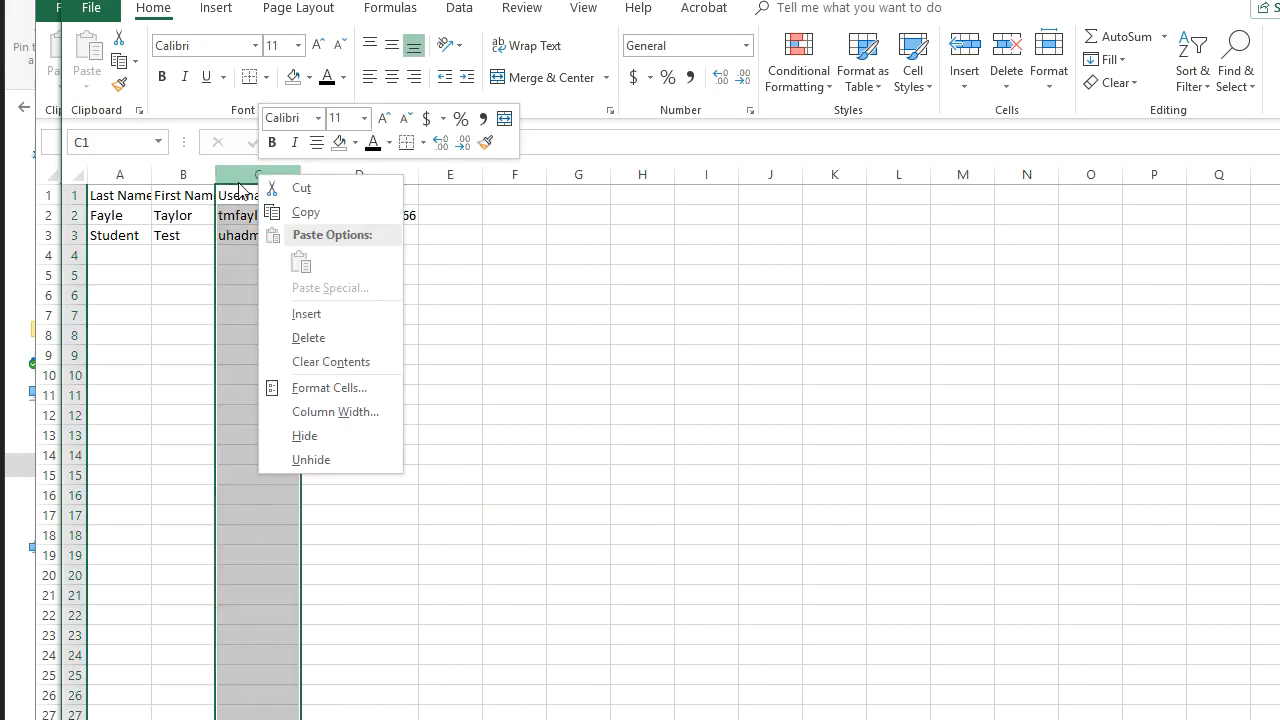
left_click(324, 334)
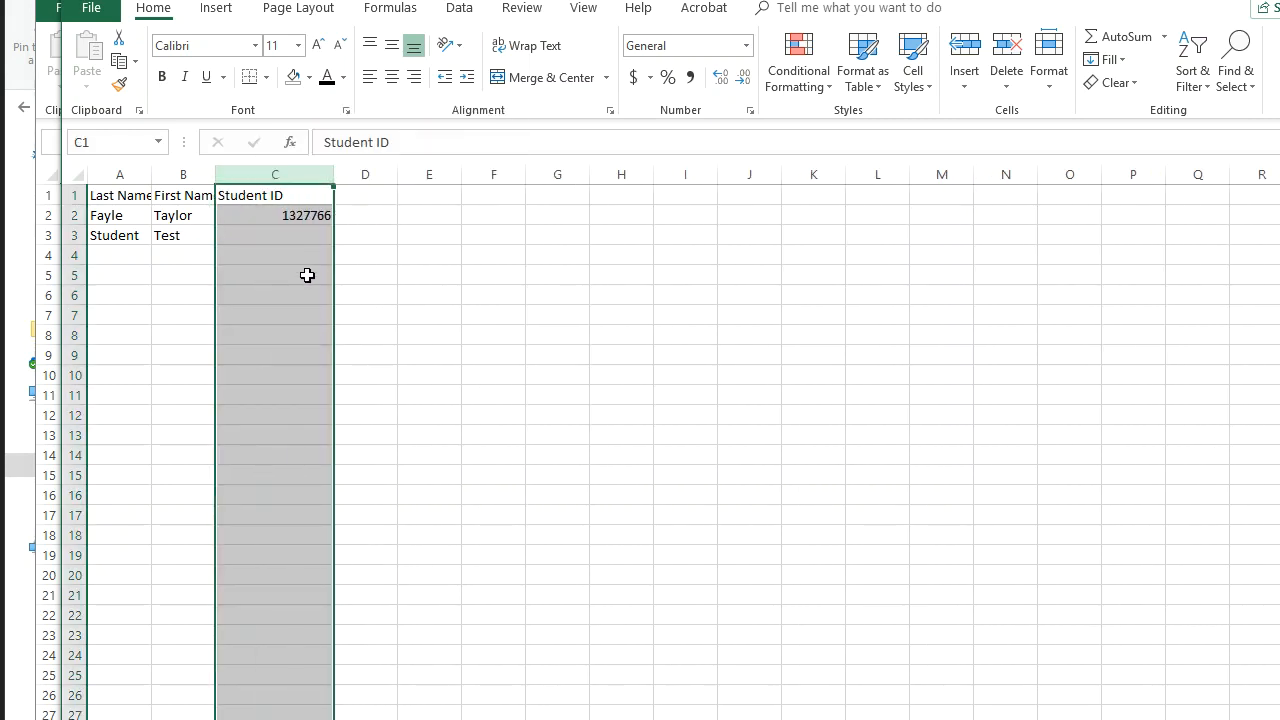
Step: Copy the two roster students from A2:C3 and paste them over the template's sample rows
left_click_drag(92, 215, 273, 235)
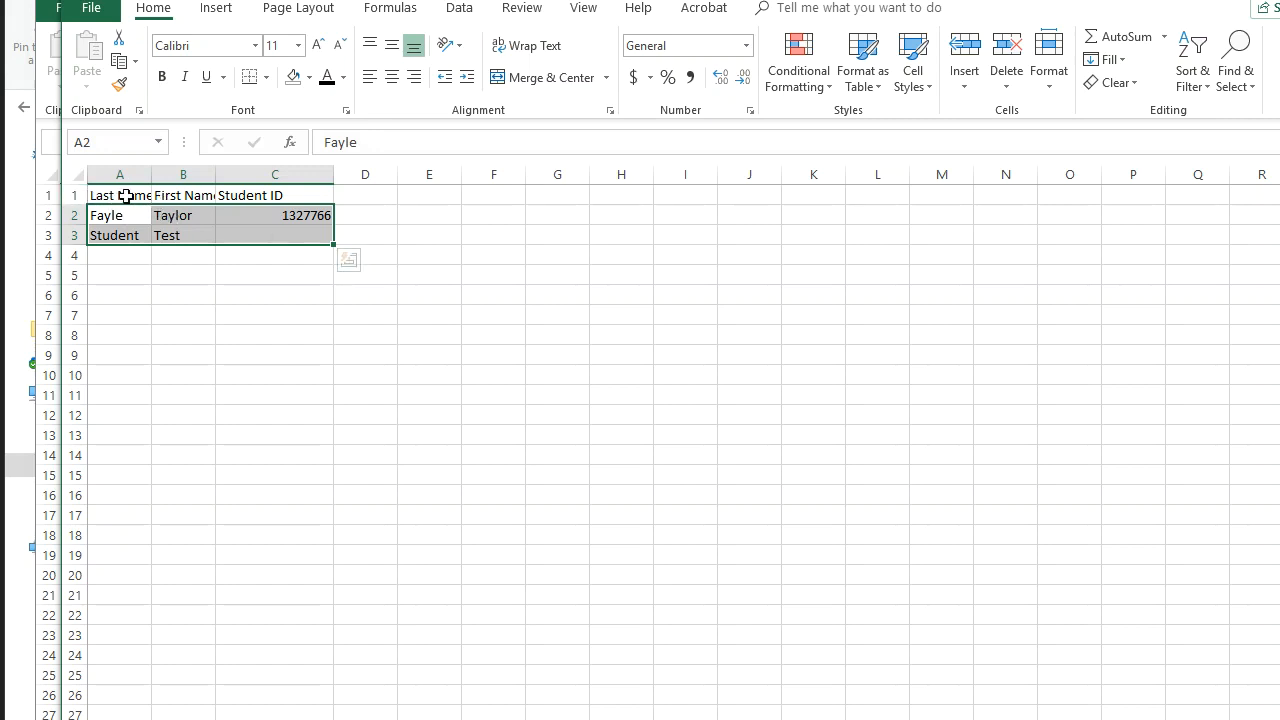
key("ctrl+c")
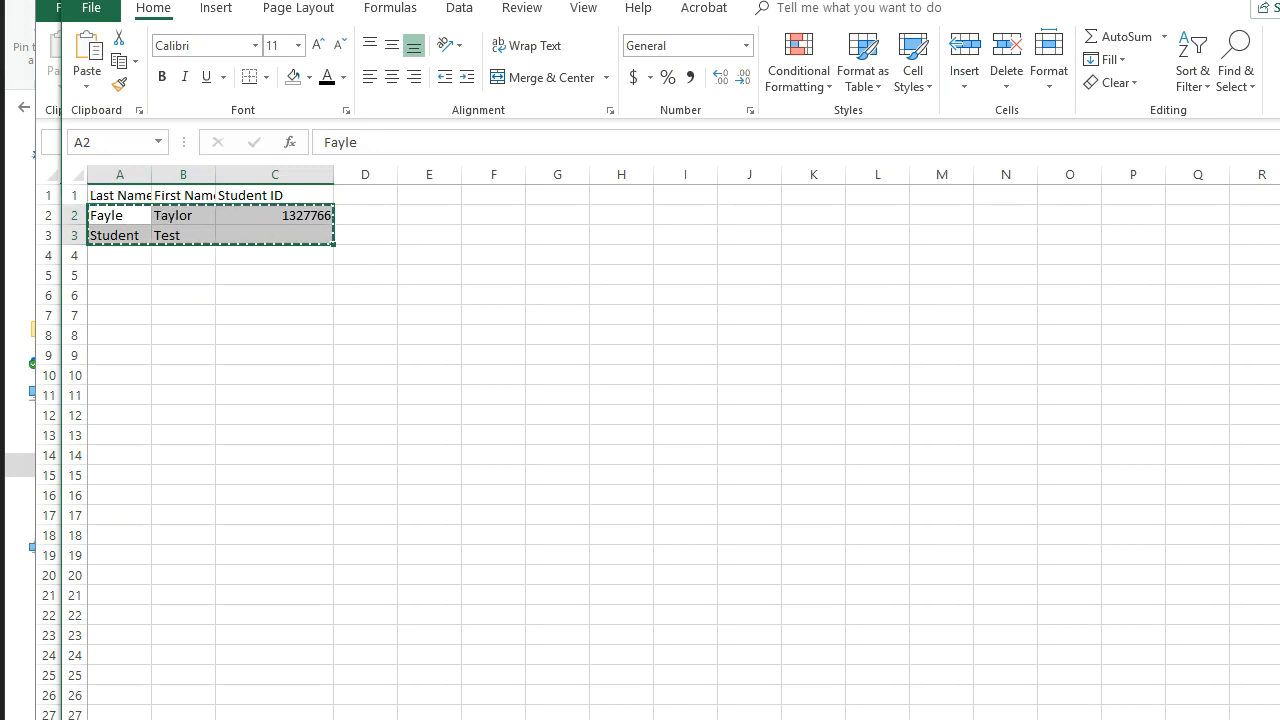
left_click(1279, 1)
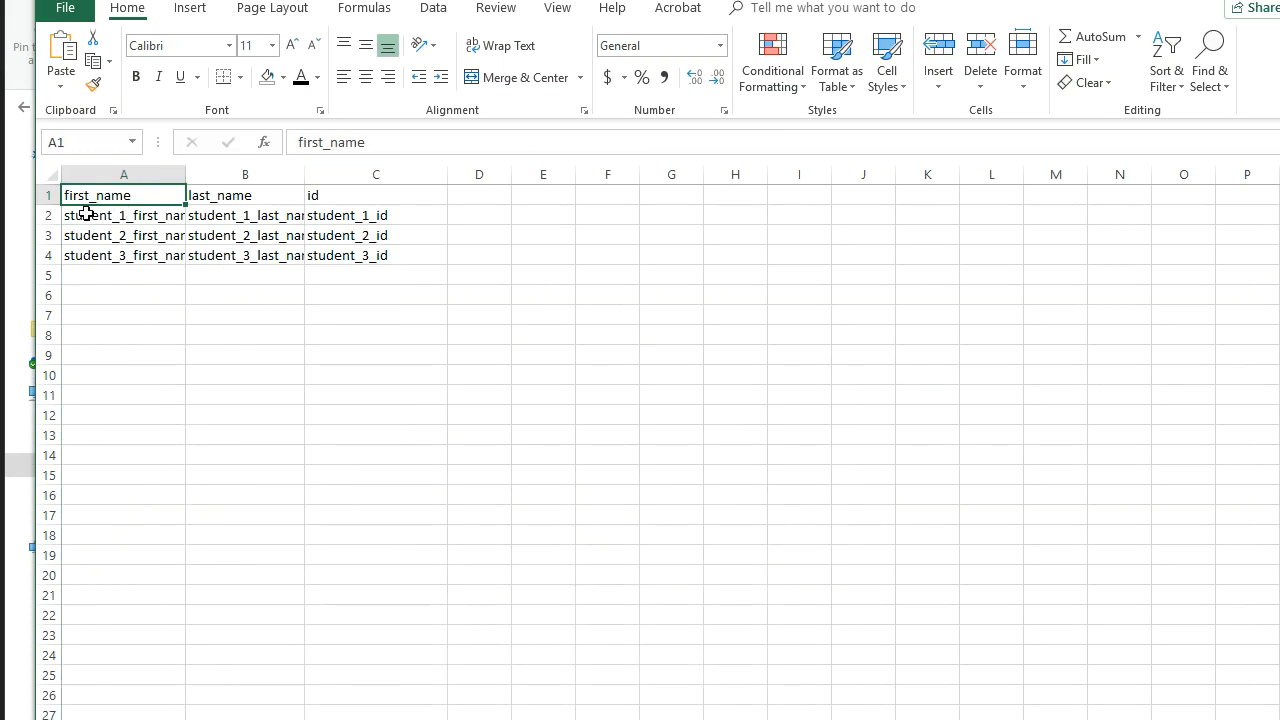
left_click_drag(86, 213, 355, 244)
key("ctrl+v")
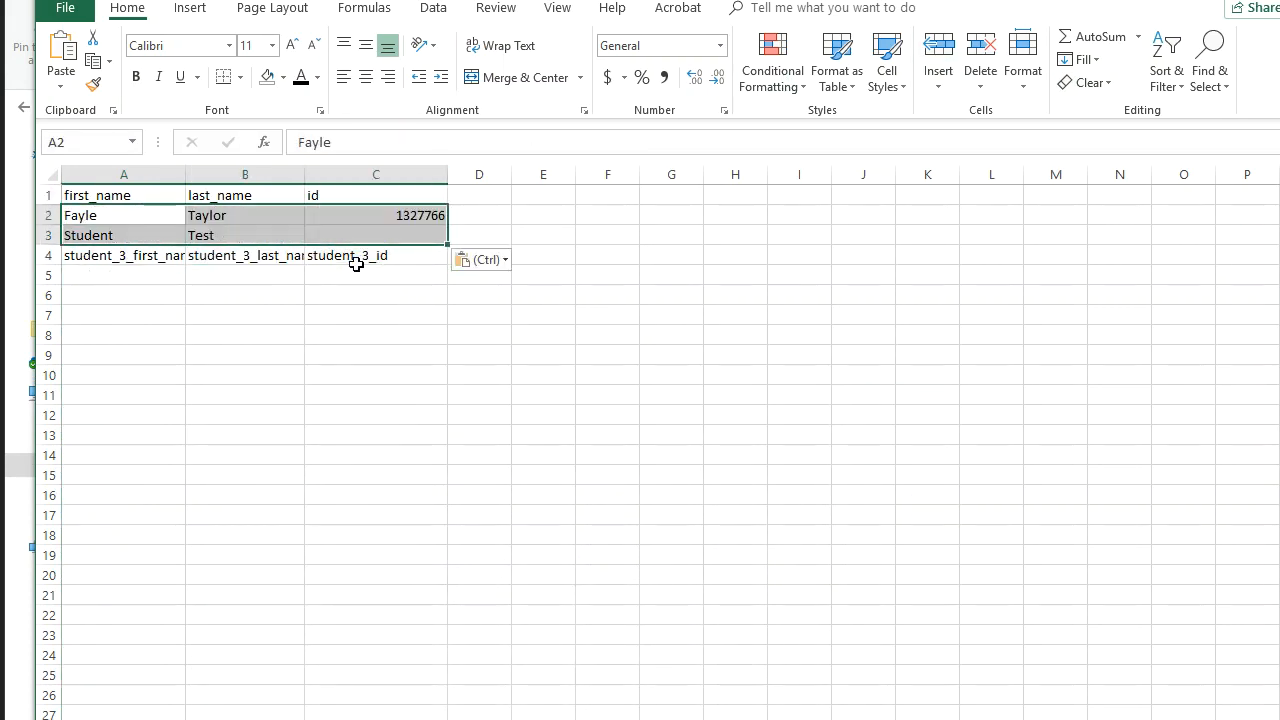
Step: Delete the leftover sample row 4 and save the student list
left_click(46, 257)
right_click(46, 257)
left_click(106, 413)
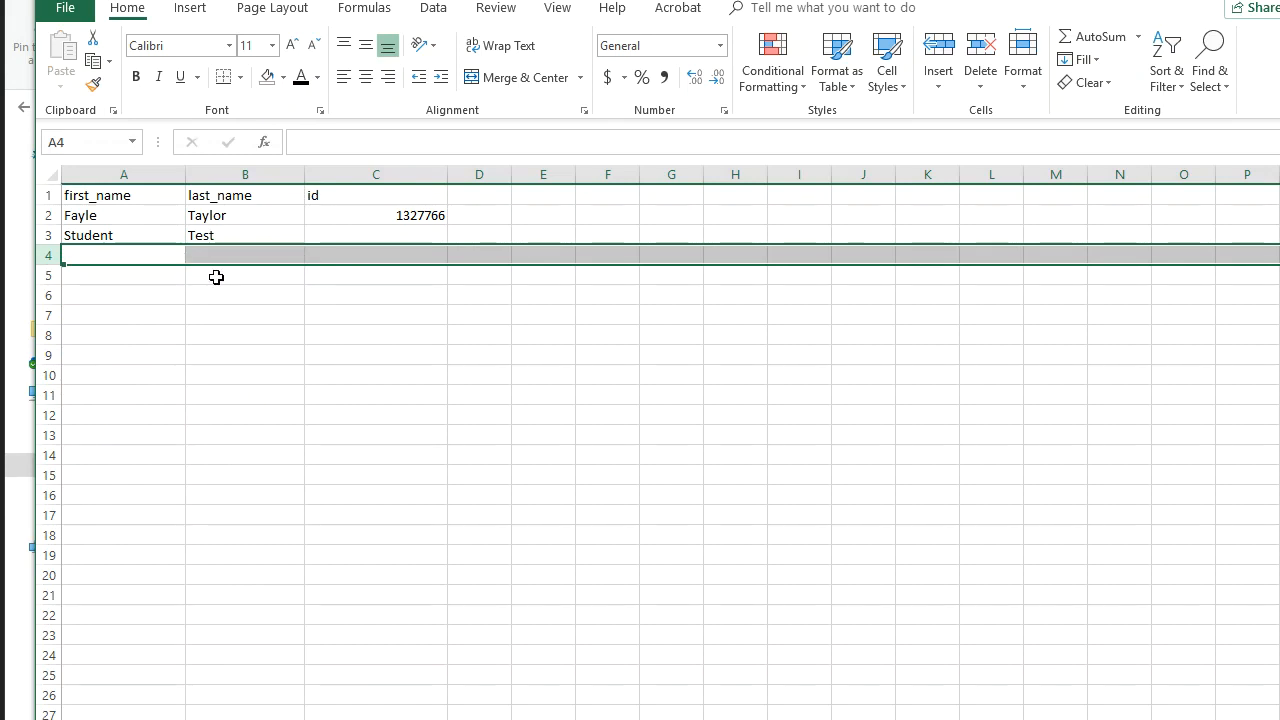
key("ctrl+s")
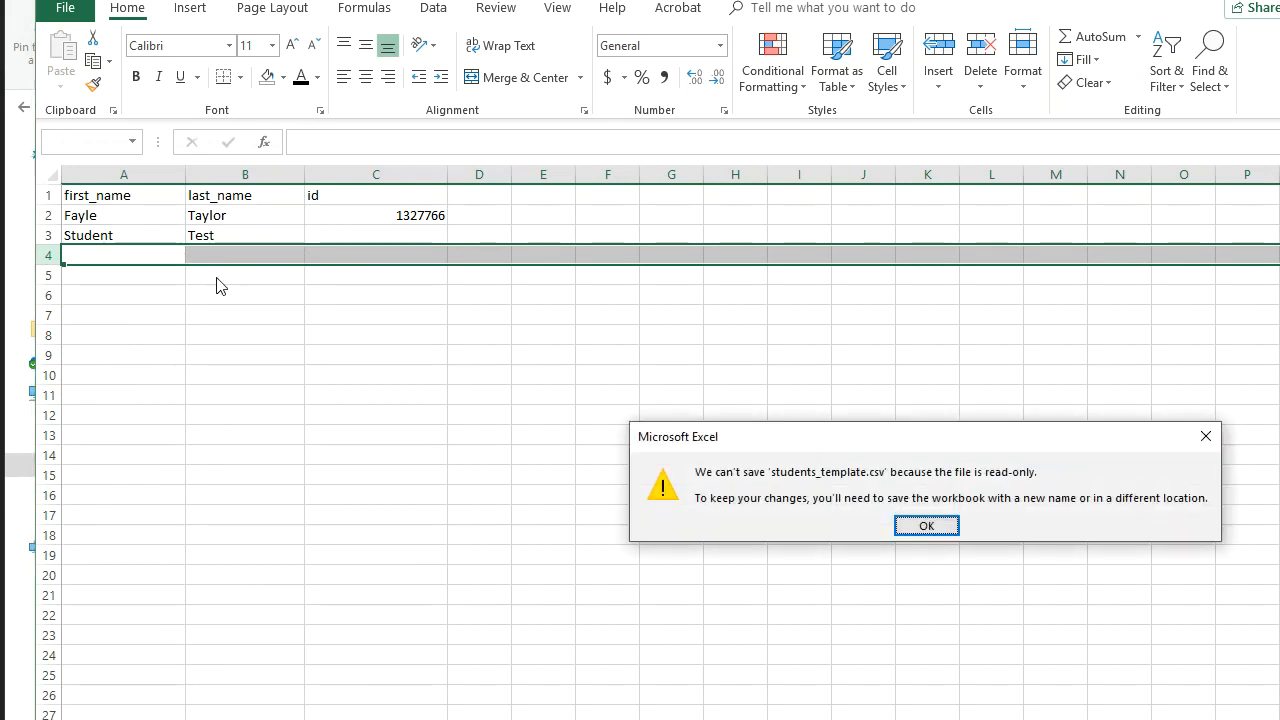
Step: Dismiss the read-only warning and save the student list as CSV 'flipgrid-roster' in Downloads
left_click(923, 530)
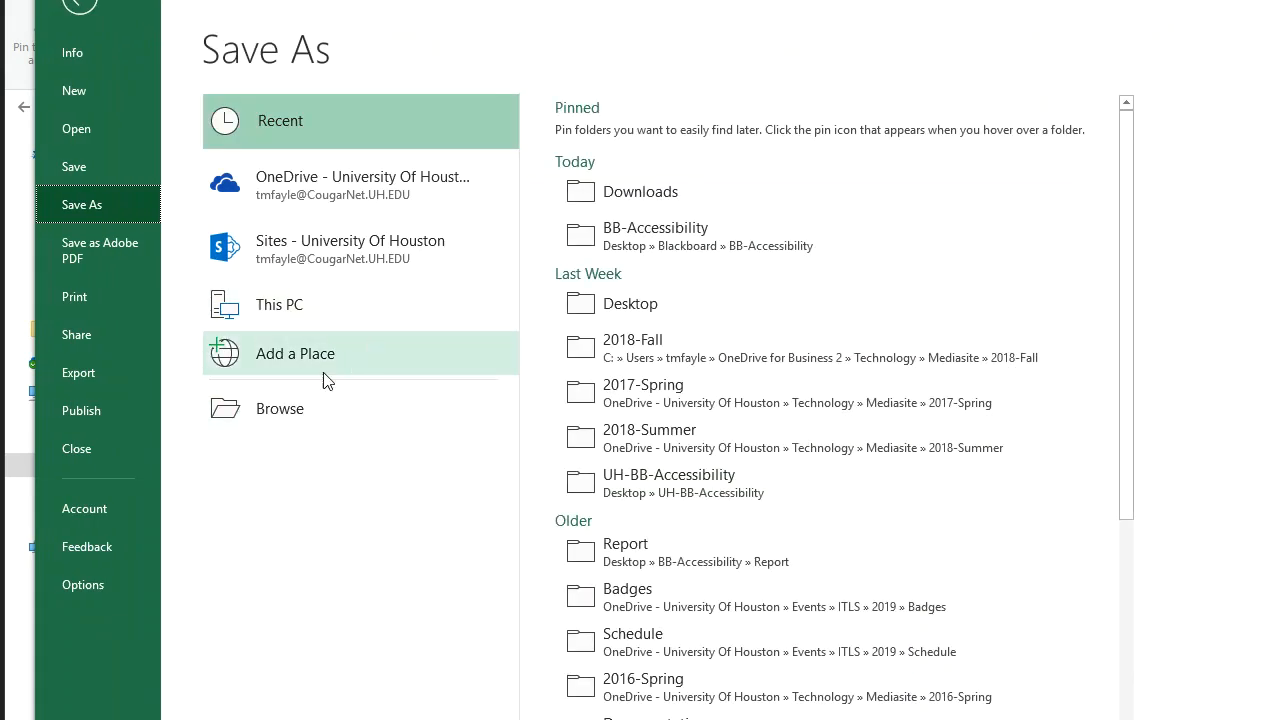
left_click(286, 408)
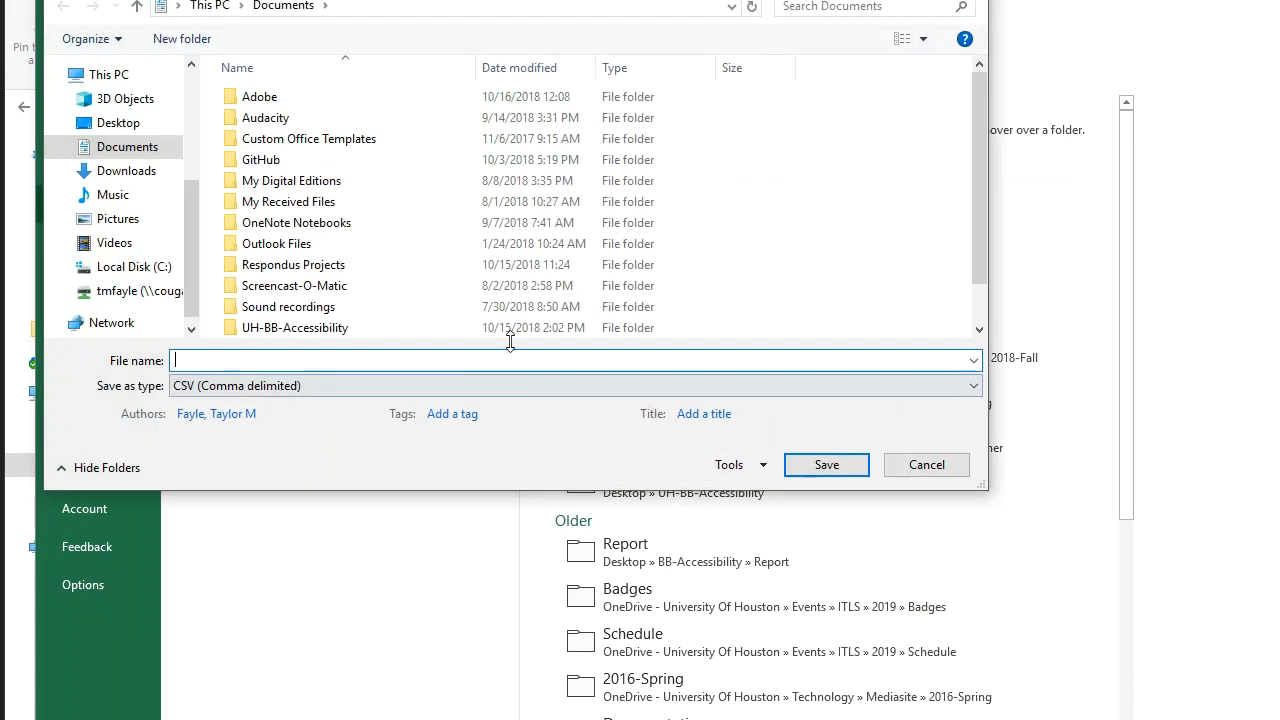
left_click(113, 173)
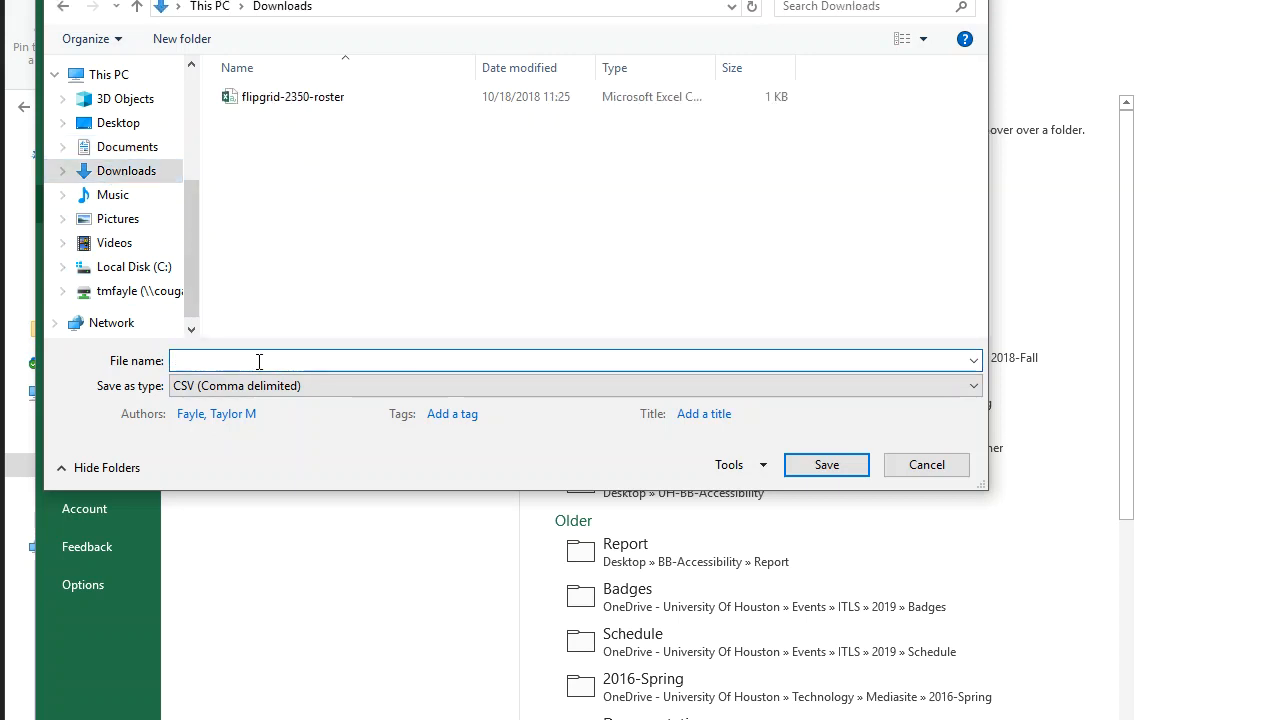
type("flipgri")
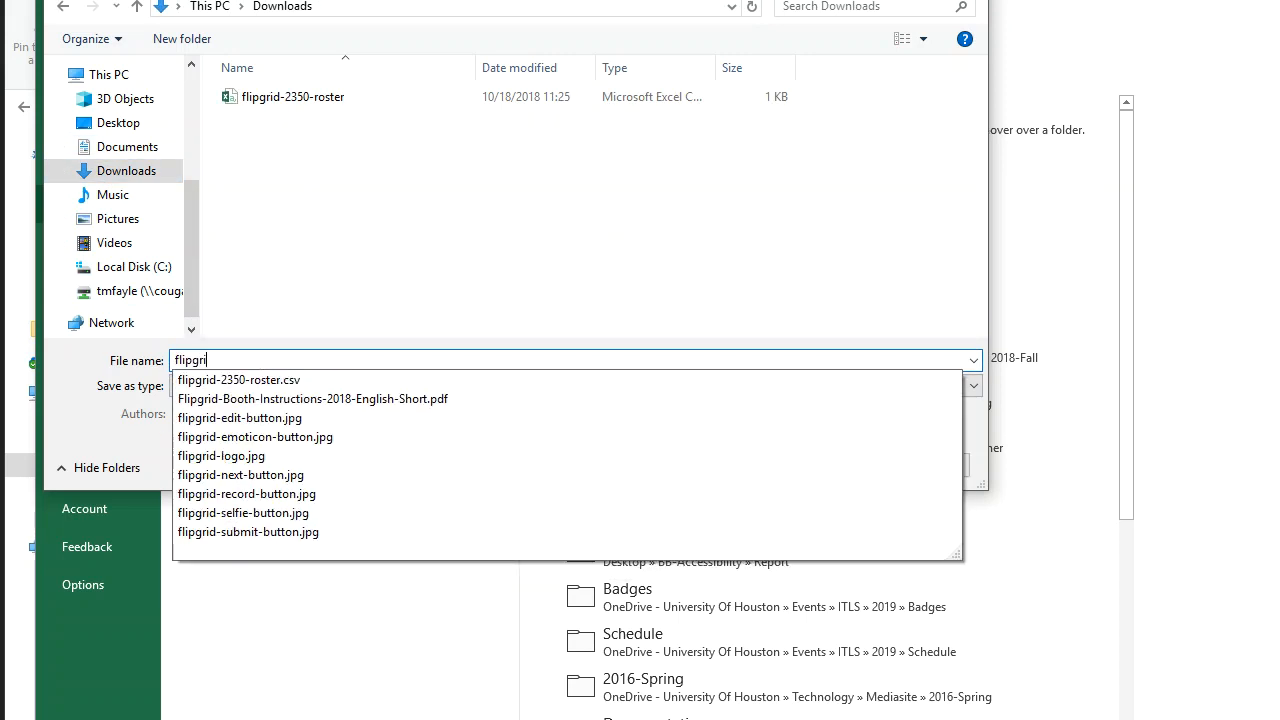
type("d-roster")
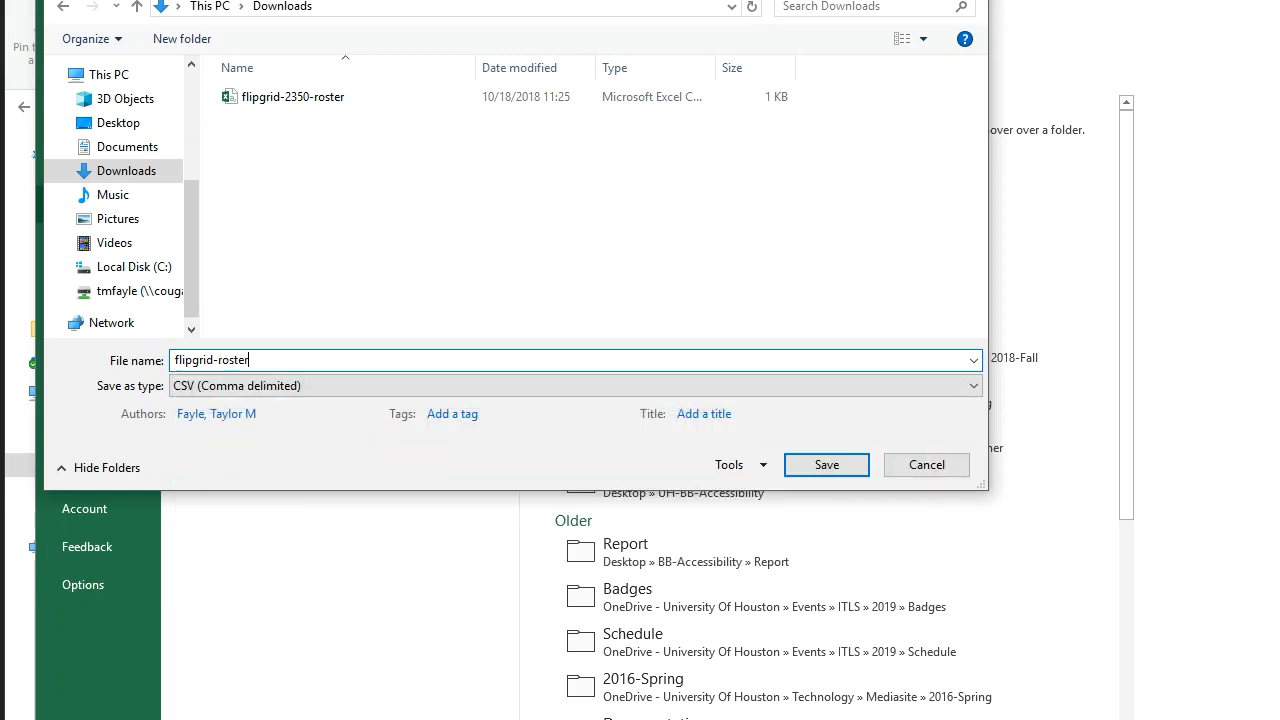
key("Return")
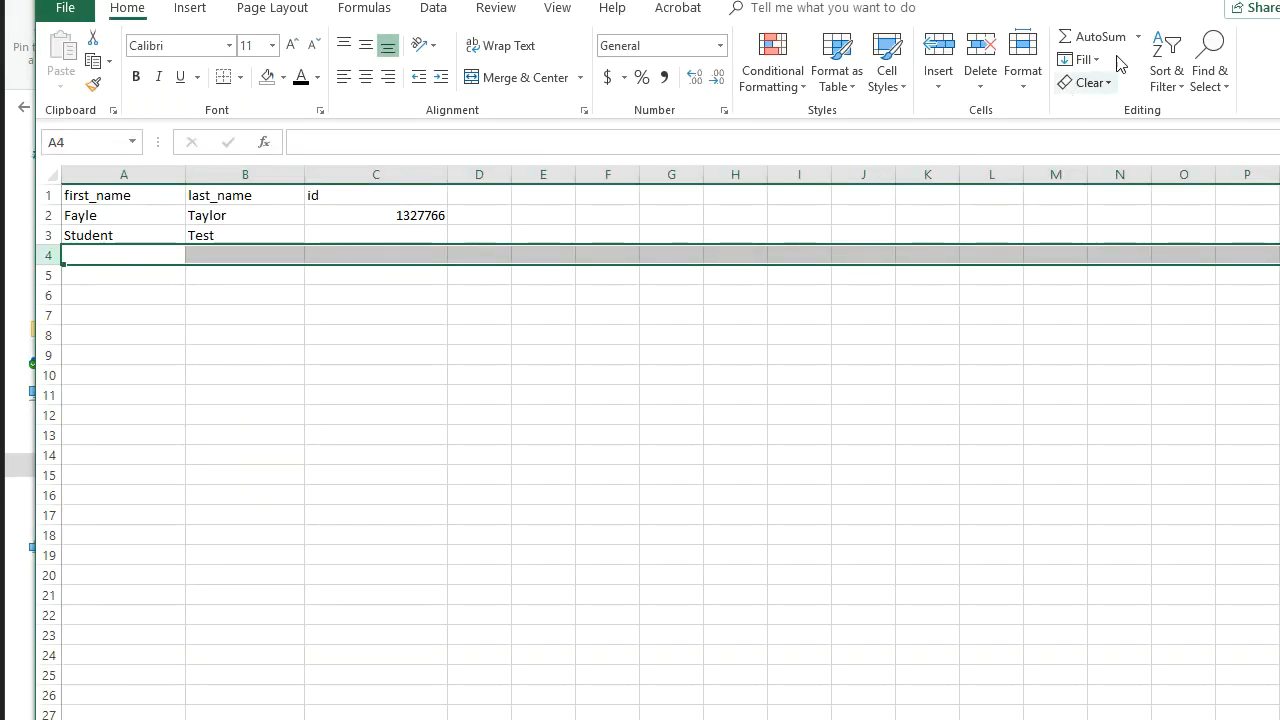
left_click(1279, 1)
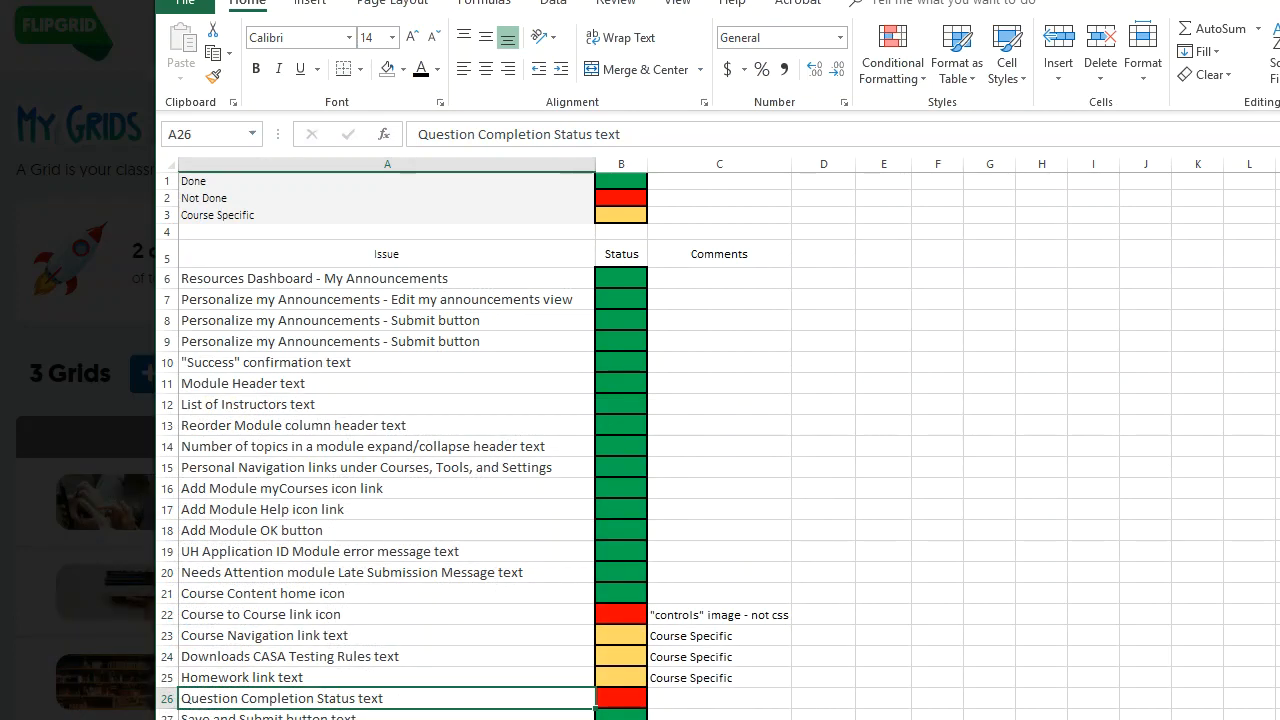
Step: Upload the flipgrid-roster CSV from Downloads into the Student ID List
left_click(1279, 1)
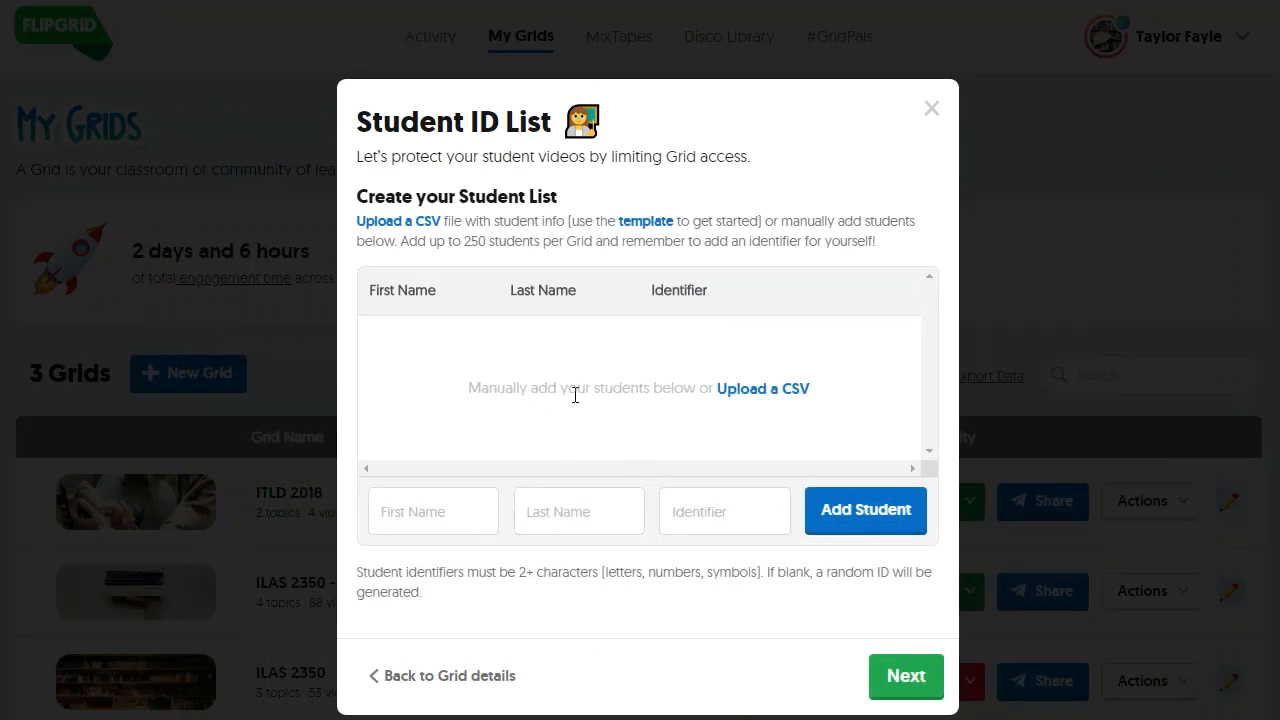
left_click(753, 392)
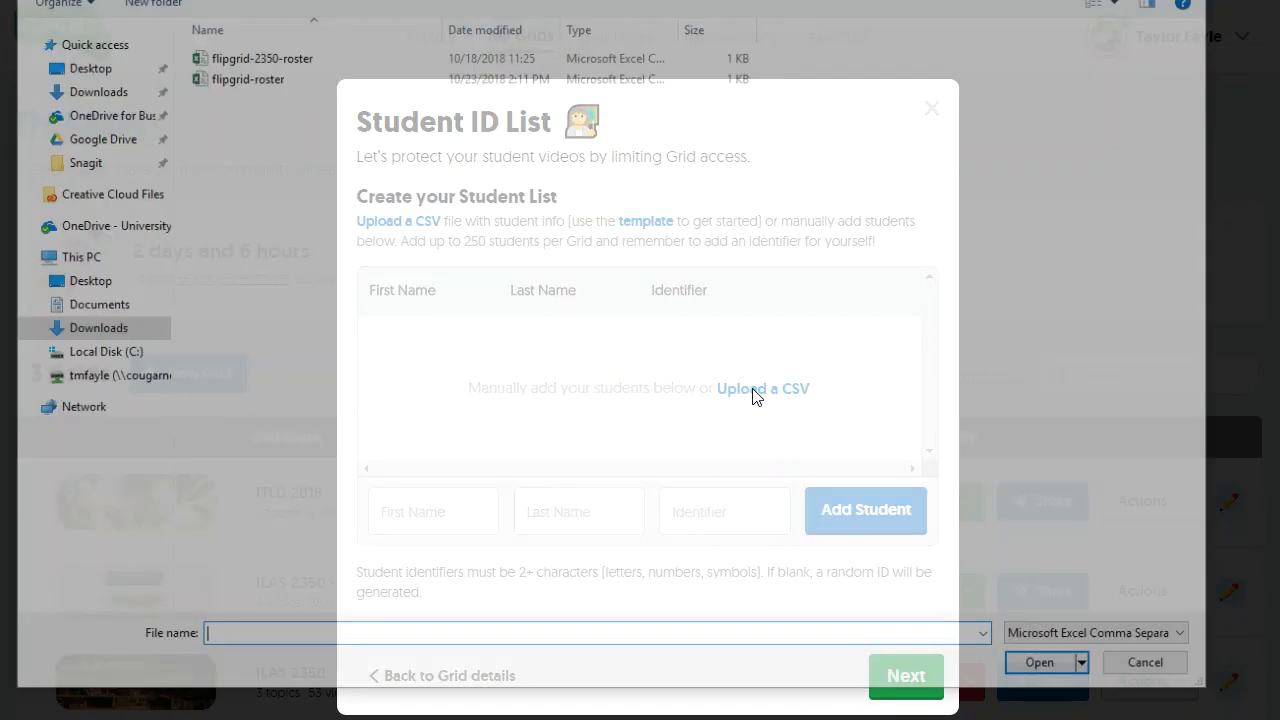
left_click(230, 82)
left_click(1036, 666)
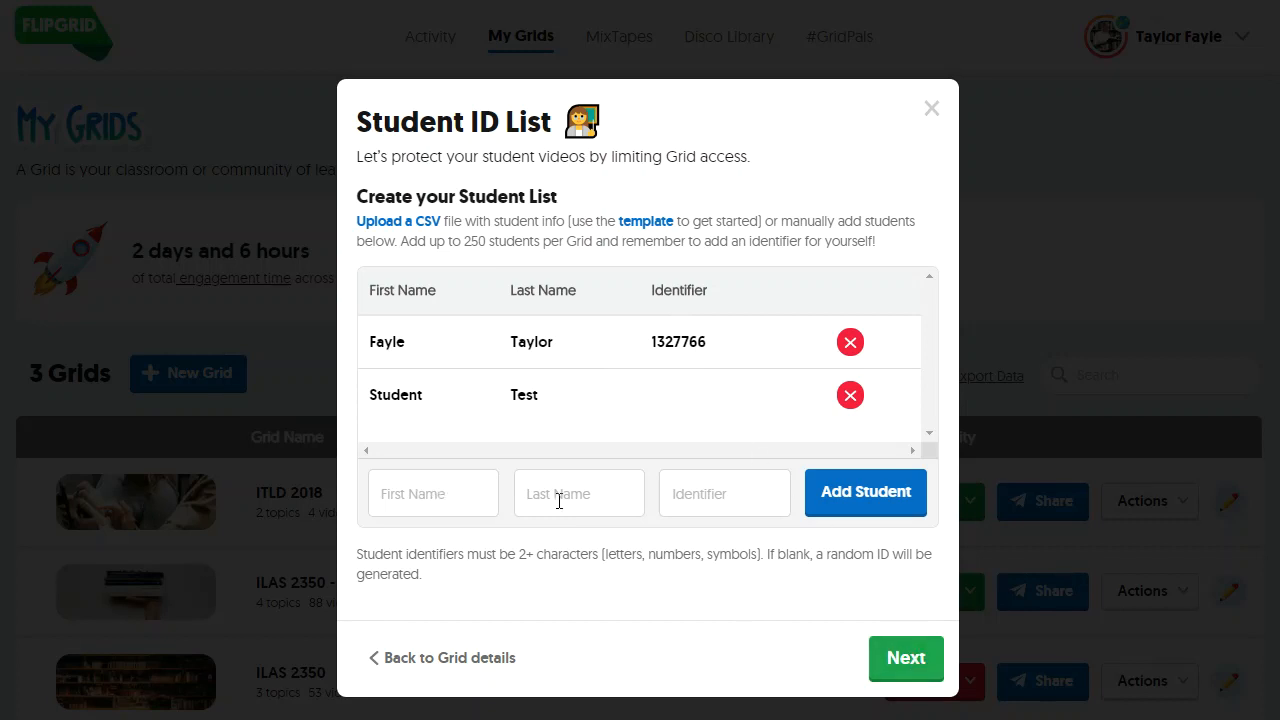
Step: Launch the grid, view it as a student with a student ID, and decline saving the password
left_click(915, 660)
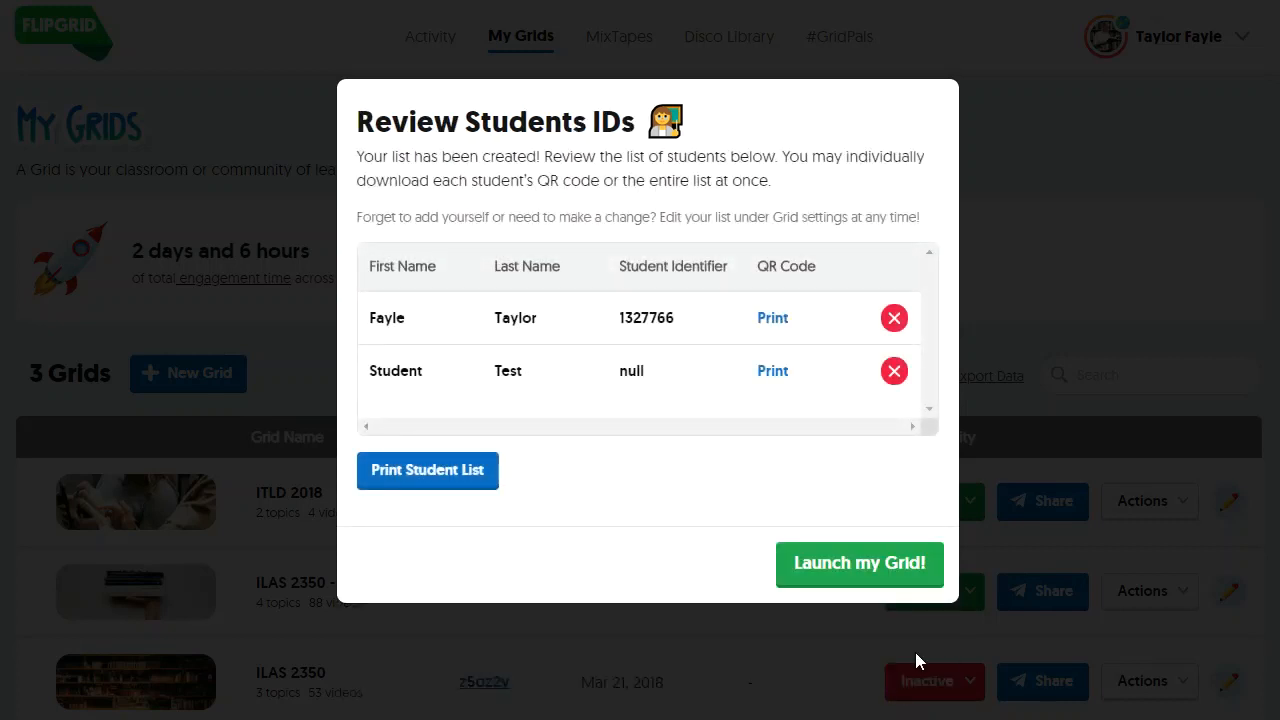
left_click(841, 586)
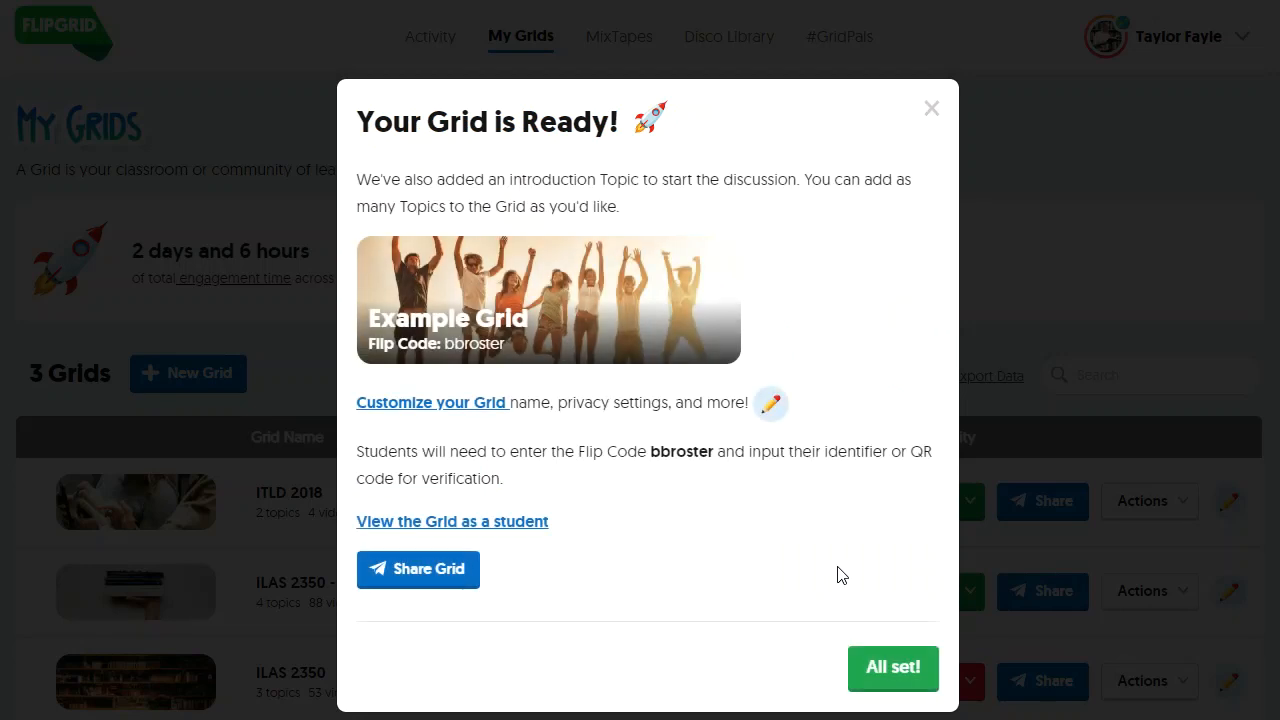
left_click(452, 524)
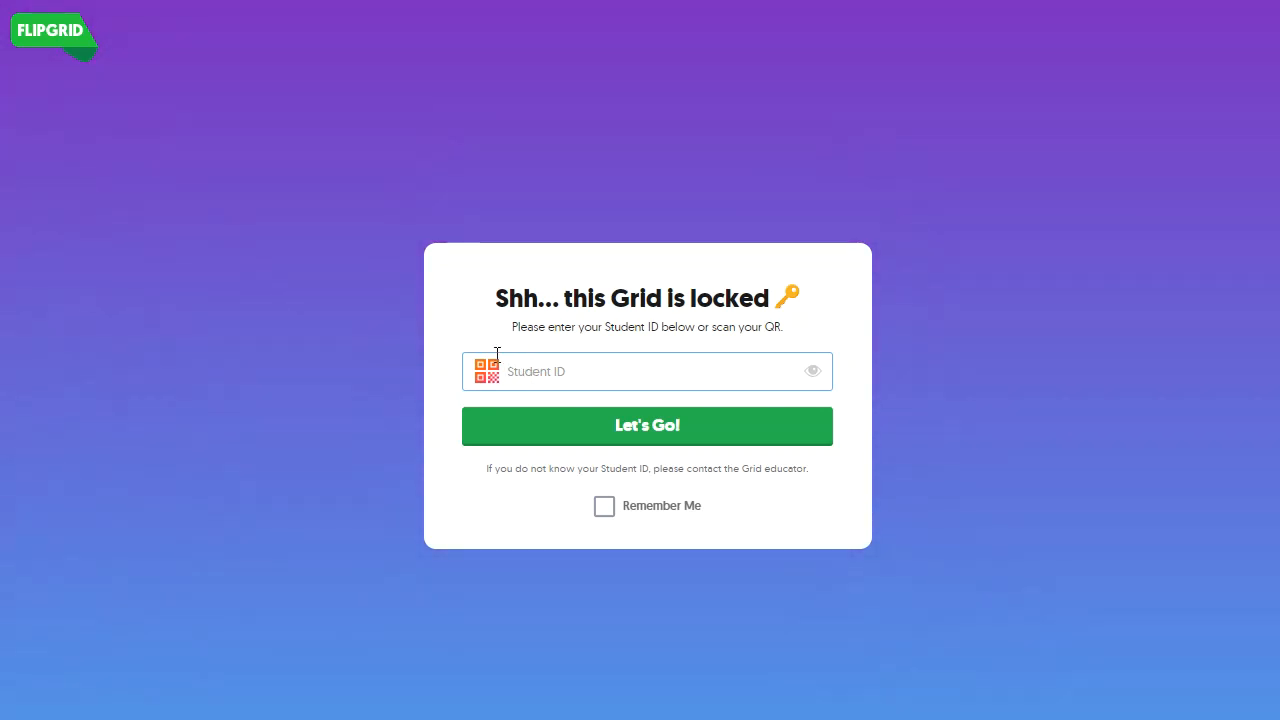
type("1")
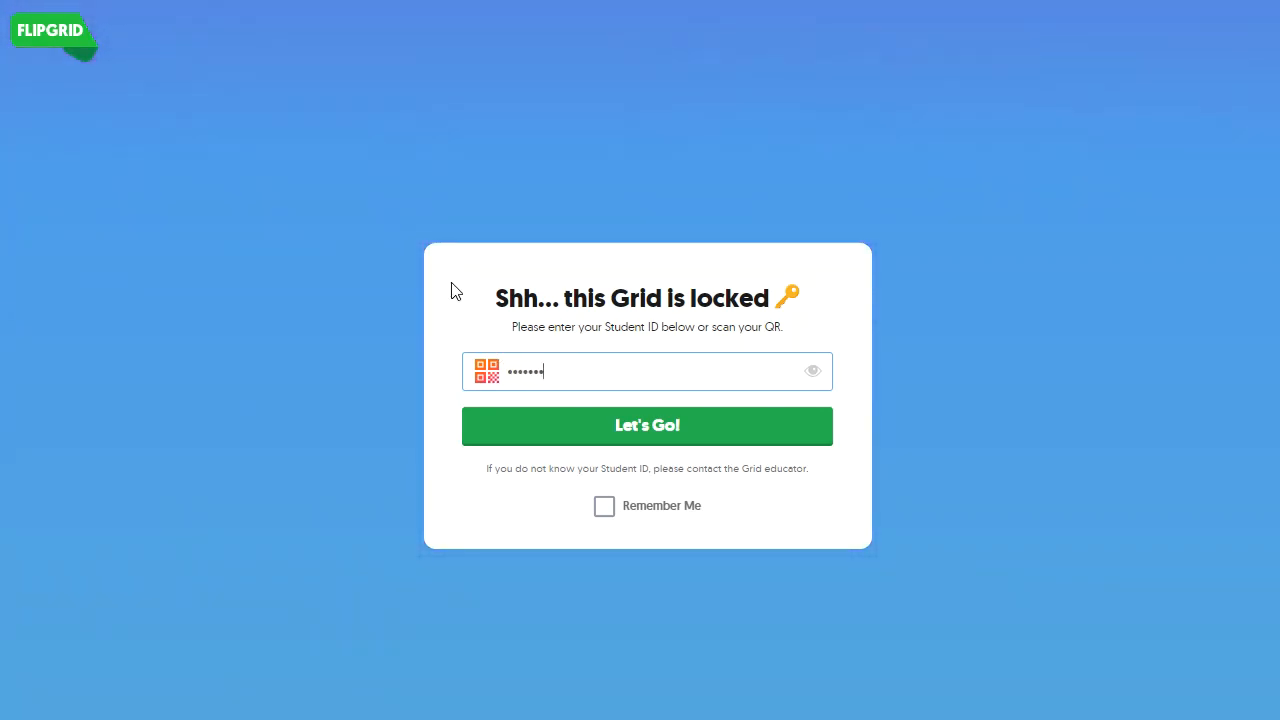
left_click(731, 432)
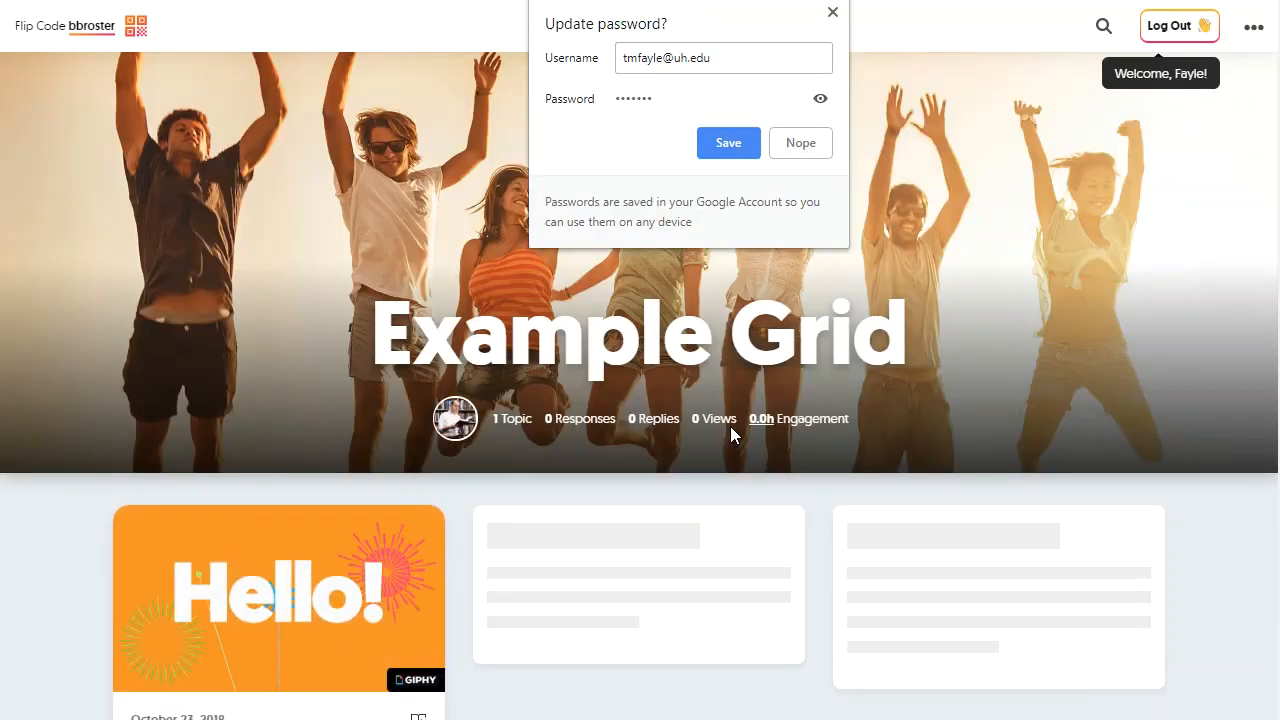
left_click(800, 143)
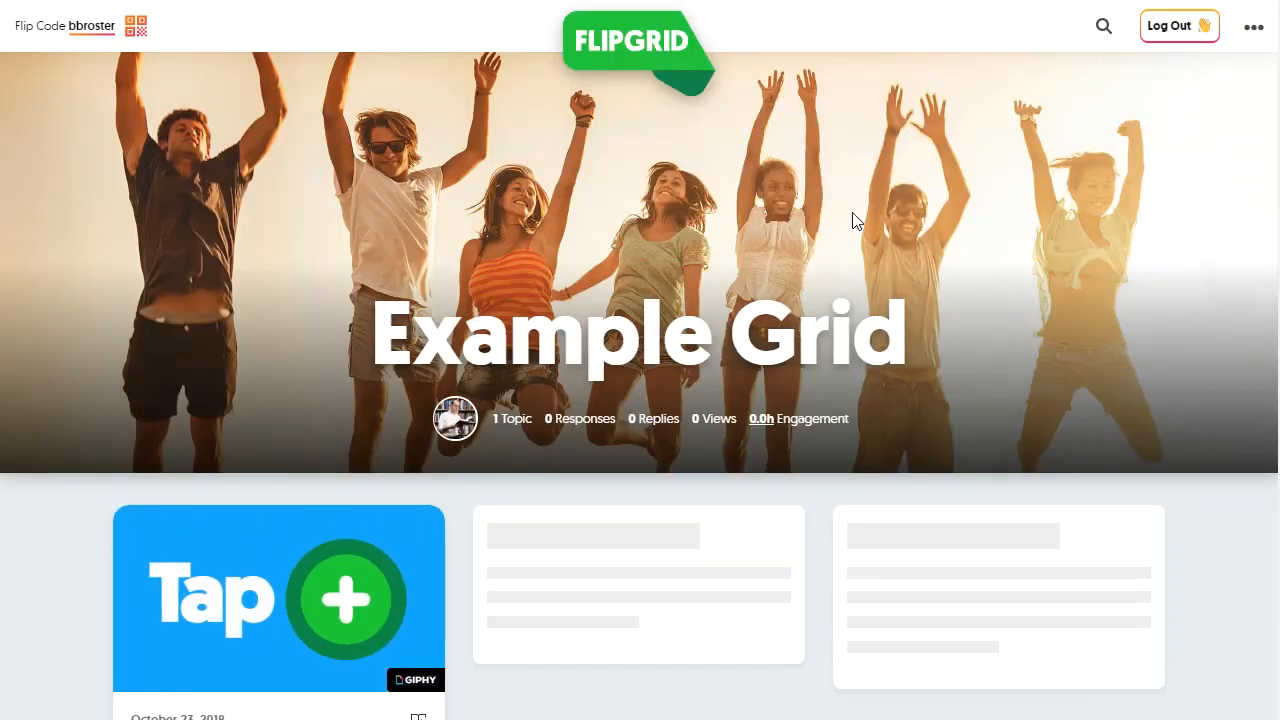